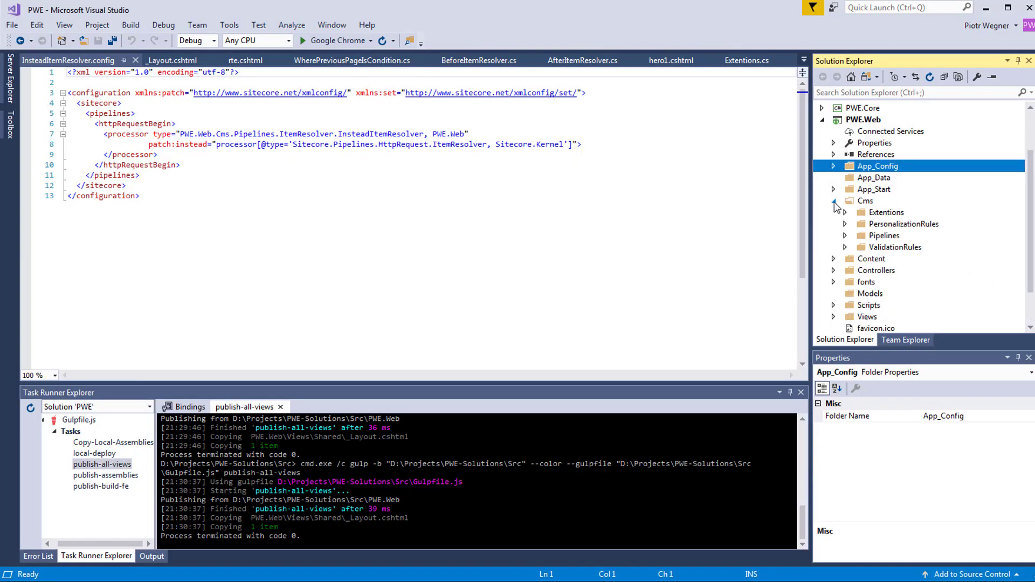
Open WherePreviousPageIsCondition.cs under PersonalizationRules, paste in the condition class, and save it
{"action": "left_click", "coordinate": [846, 224]}
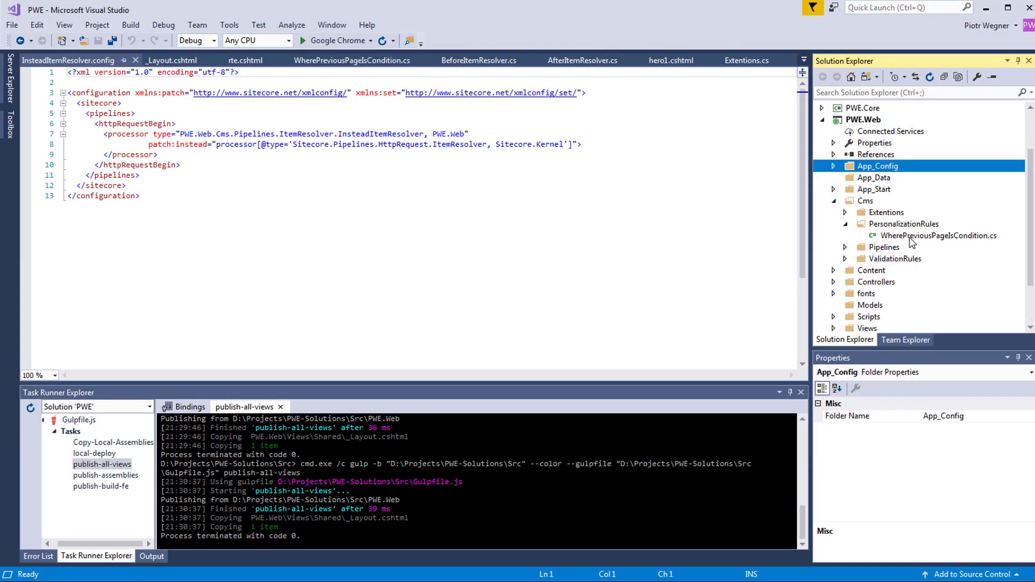
{"action": "double_click", "coordinate": [911, 237]}
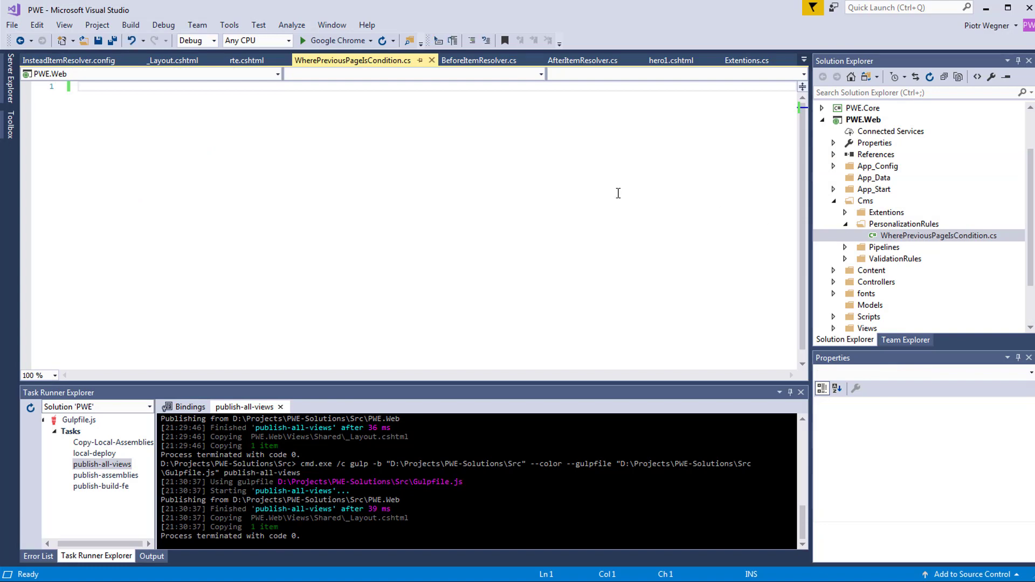
{"action": "type", "text": "using System; using Sitecore.Analytics; using Sitecore.Diagnostics; using Sitecore.Rules; using Sitecore.Rules.Conditions;   namespace PWE.Web.Cms.PersonalizationRules {     public class WherePreviousPageIsCondition<T> : WhenCondition<T> where T : RuleContext     {         public string PageId { get; set; }          protected override bool Execute(T ruleContext)         {             Assert.ArgumentNotNull((object)ruleContext, \"ruleContext\");             Assert.IsNotNull((object)Tracker.Current, \"Tracker.Current is not initialized\");             Assert.IsNotNull((object)Tracker.Current.Session, \"Tracker.Current.Session is not initialized\");             Assert.IsNotNull((object)Tracker.Current.Session.Interaction,                 \"Tracker.Current.Session.Interaction is not initialized\");              var pageGuid = new Guid(this.PageId);              return Tracker.Current.Session.Interaction.PreviousPage?.Item?.Id != null &&                    Tracker.Current.Session.Interaction.PreviousPage.Item.Id == pageGuid;         }     } }"}
{"action": "key", "text": "ctrl+s"}
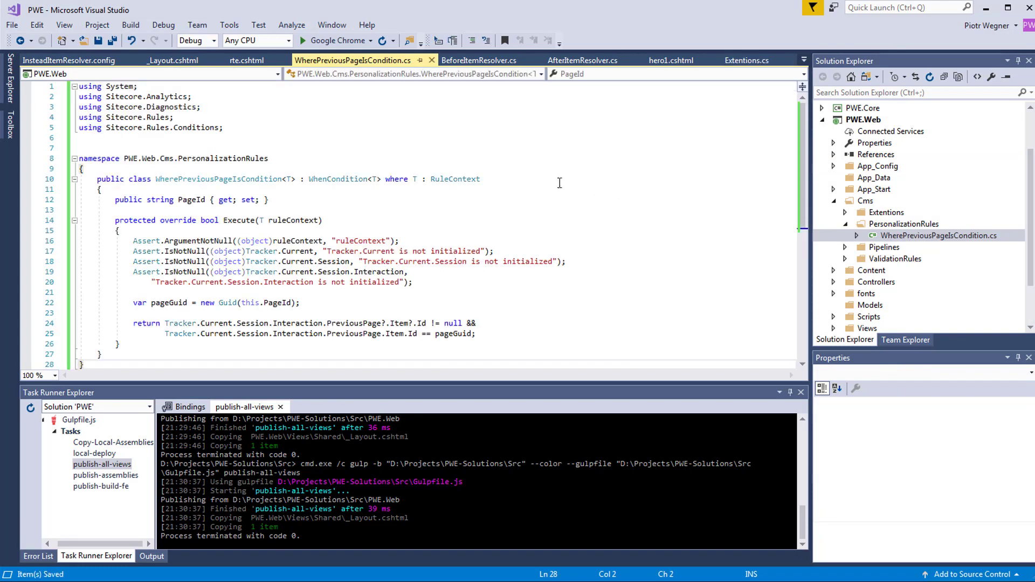
Review the code: WhenCondition base, RuleContext constraint, PageId property, Tracker null checks, pageGuid comparison
{"action": "double_click", "coordinate": [344, 179]}
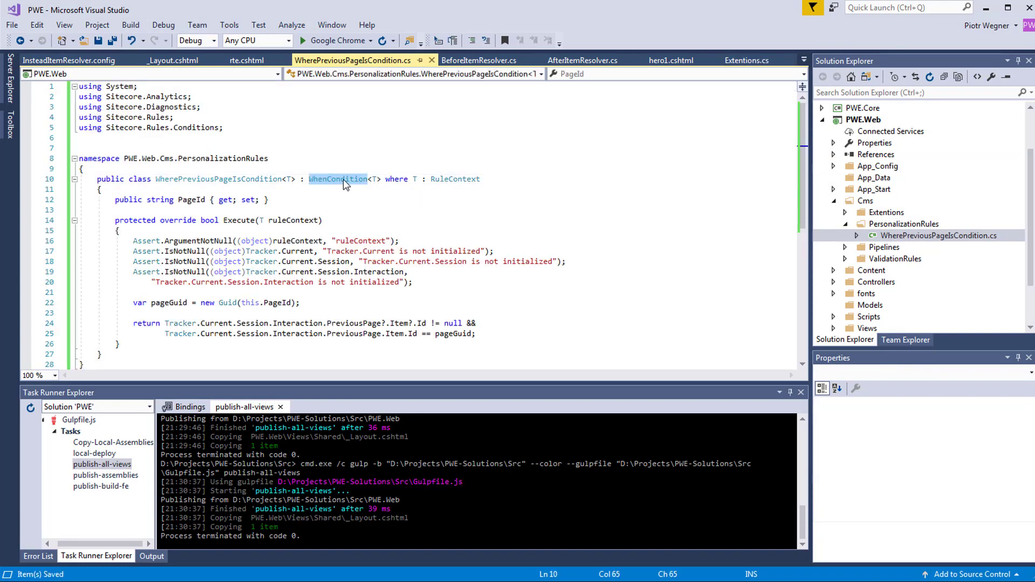
{"action": "double_click", "coordinate": [446, 182]}
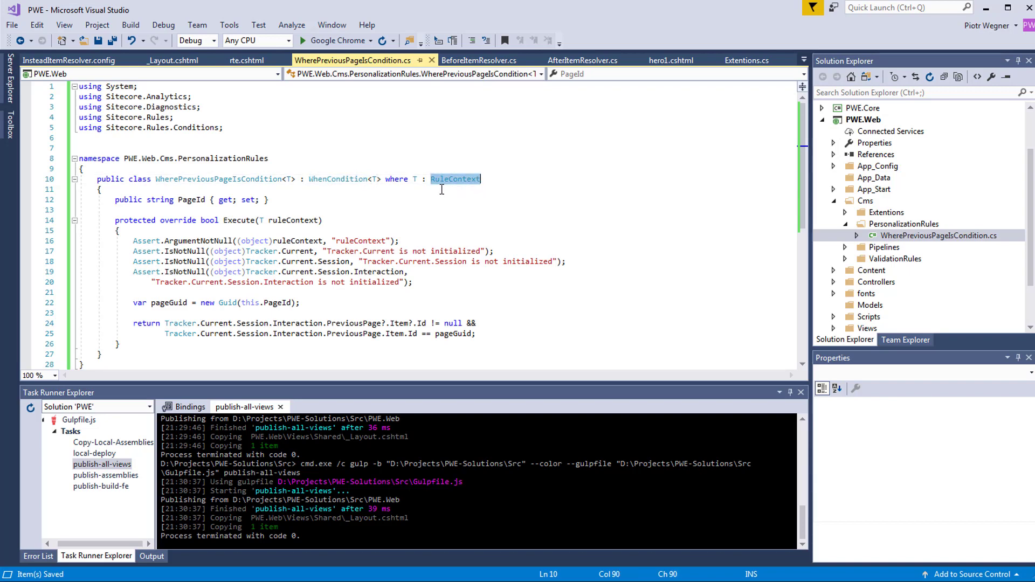
{"action": "double_click", "coordinate": [191, 200]}
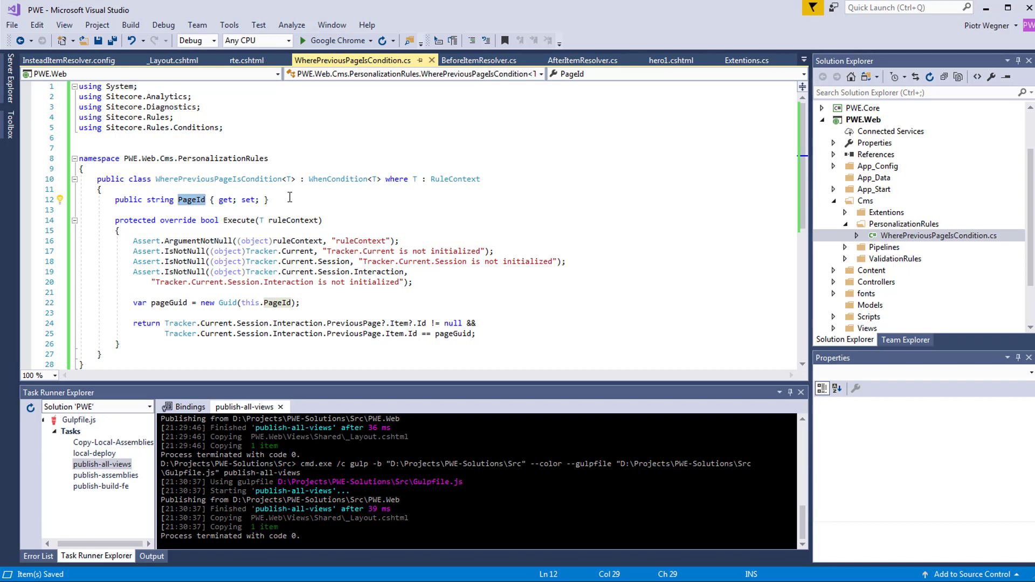
{"action": "left_click", "coordinate": [197, 252]}
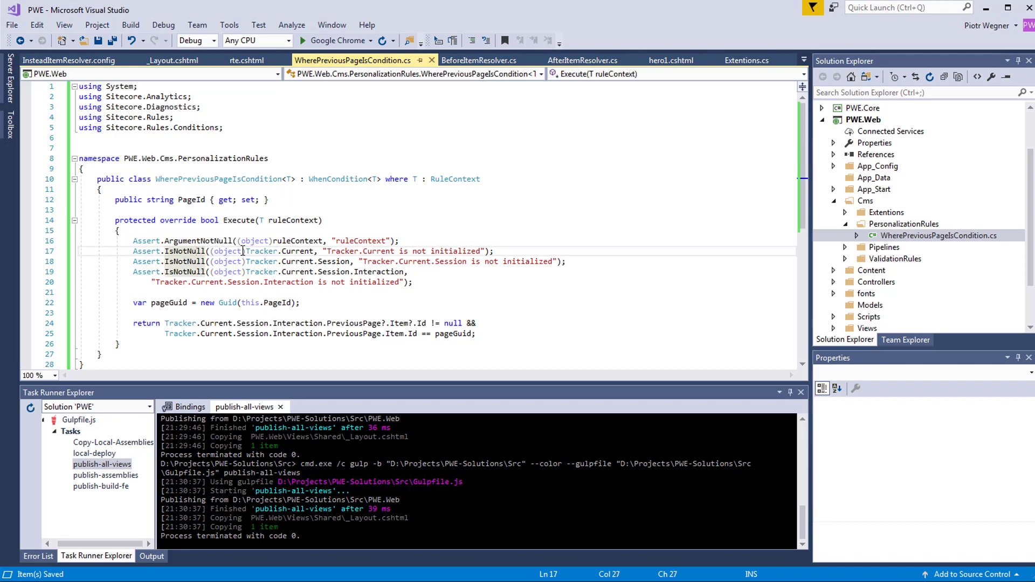
{"action": "mouse_move", "coordinate": [300, 255]}
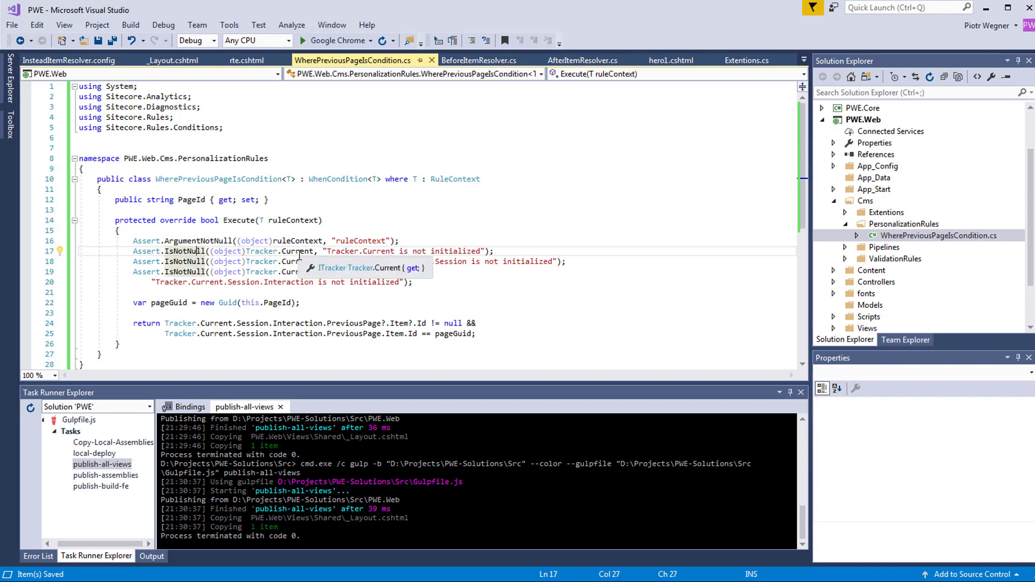
{"action": "double_click", "coordinate": [447, 334]}
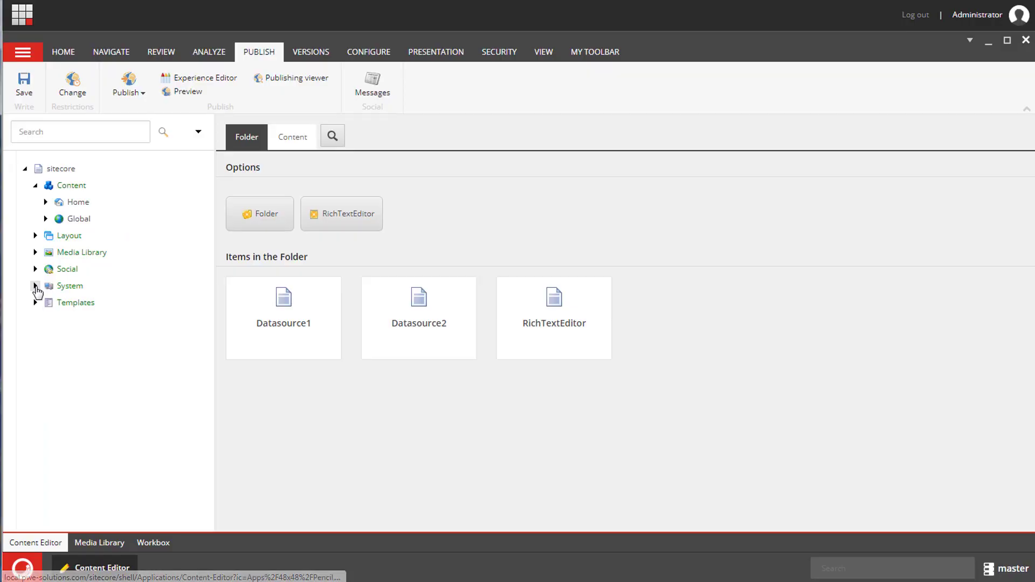
Expand System > Settings > Rules > Definitions > Tags in the content tree
{"action": "left_click", "coordinate": [35, 286]}
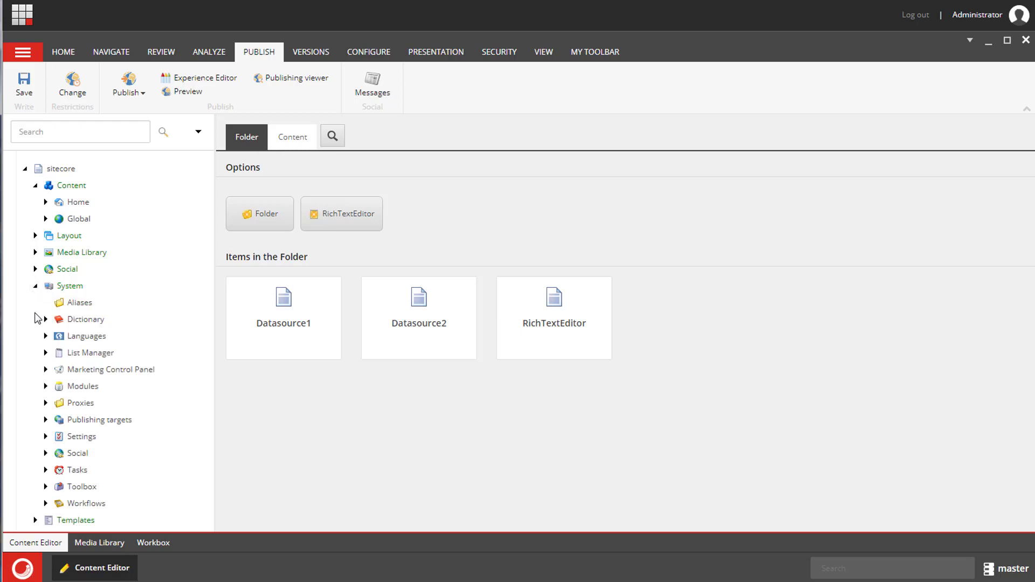
{"action": "left_click", "coordinate": [45, 436]}
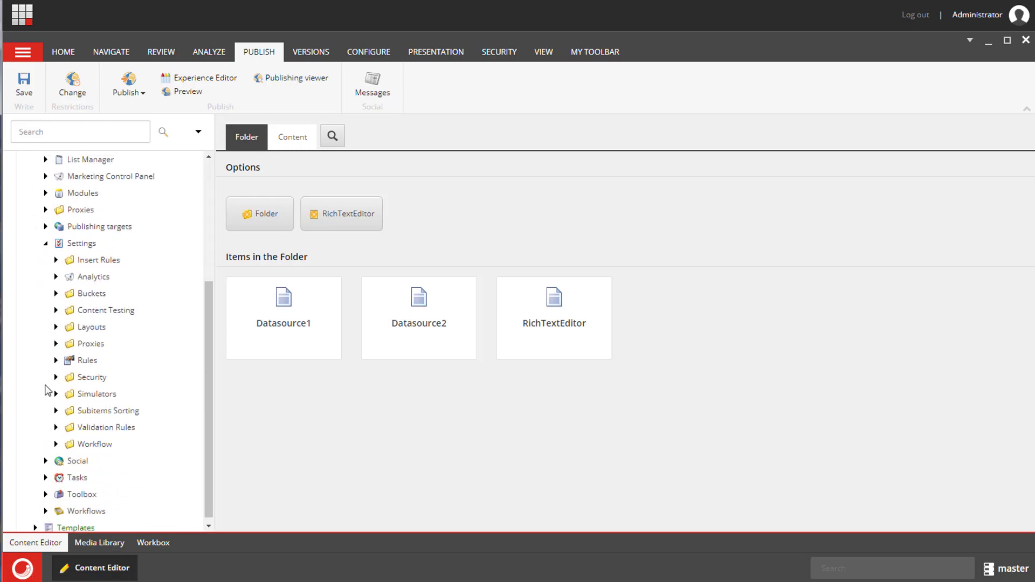
{"action": "left_click", "coordinate": [56, 360]}
{"action": "left_click", "coordinate": [65, 374]}
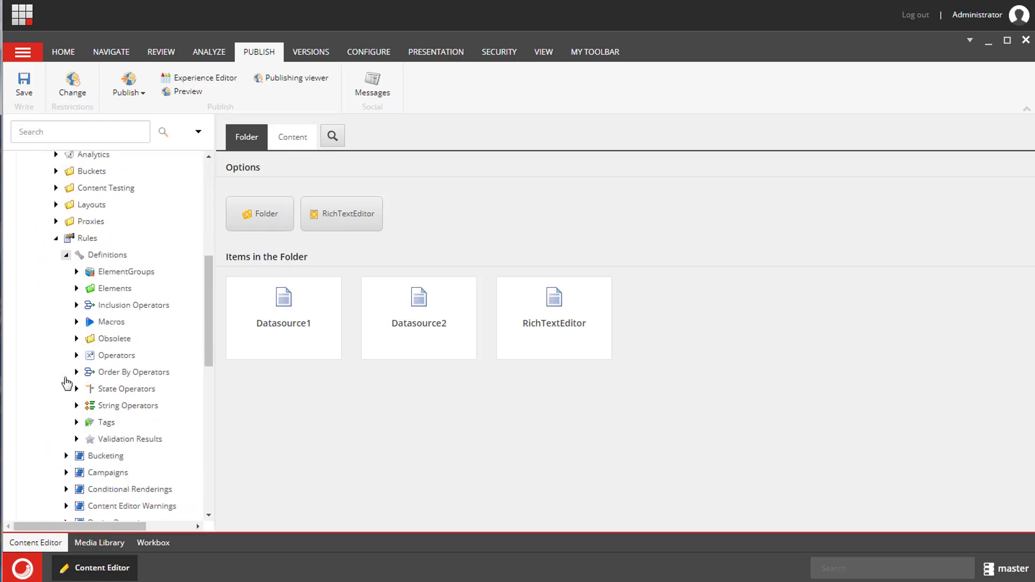
{"action": "left_click", "coordinate": [76, 352]}
Insert a new tag named PWE under the Tags folder
{"action": "right_click", "coordinate": [105, 353]}
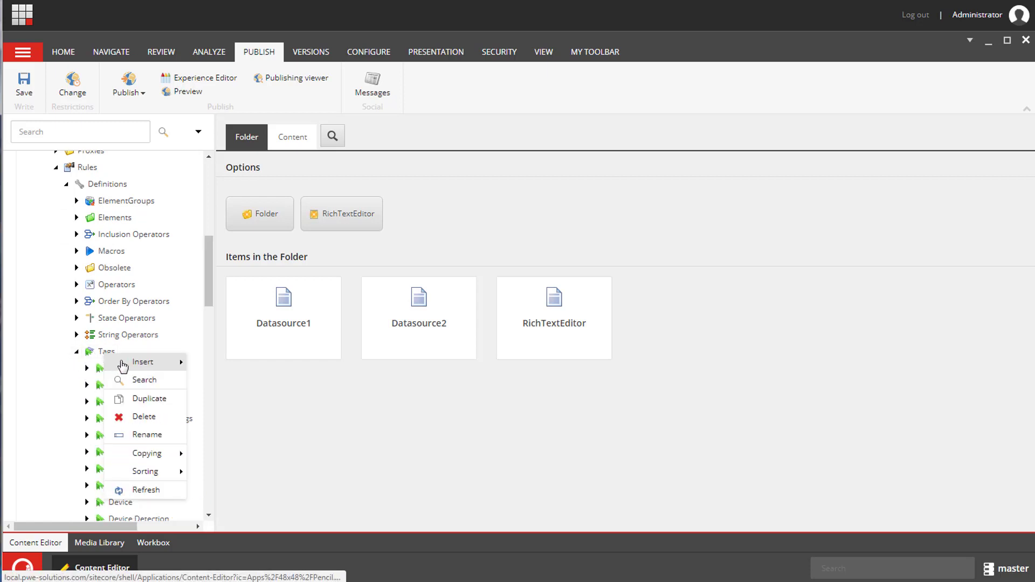
{"action": "mouse_move", "coordinate": [124, 363]}
{"action": "left_click", "coordinate": [204, 361]}
{"action": "type", "text": "PWE"}
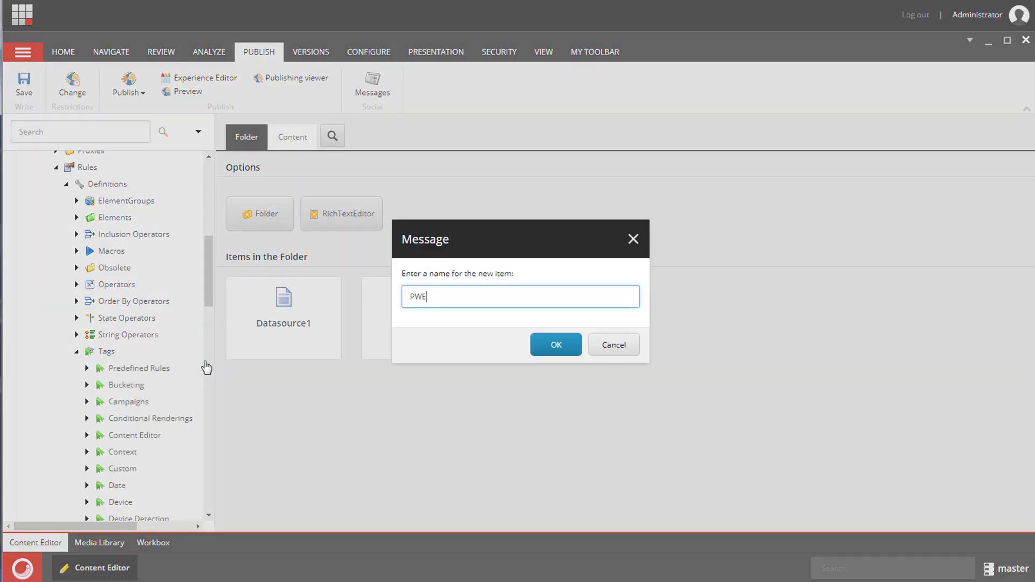
{"action": "key", "text": "Return"}
Add PWE to the selected tags of the Conditional Renderings Default tag and save
{"action": "left_click", "coordinate": [77, 351]}
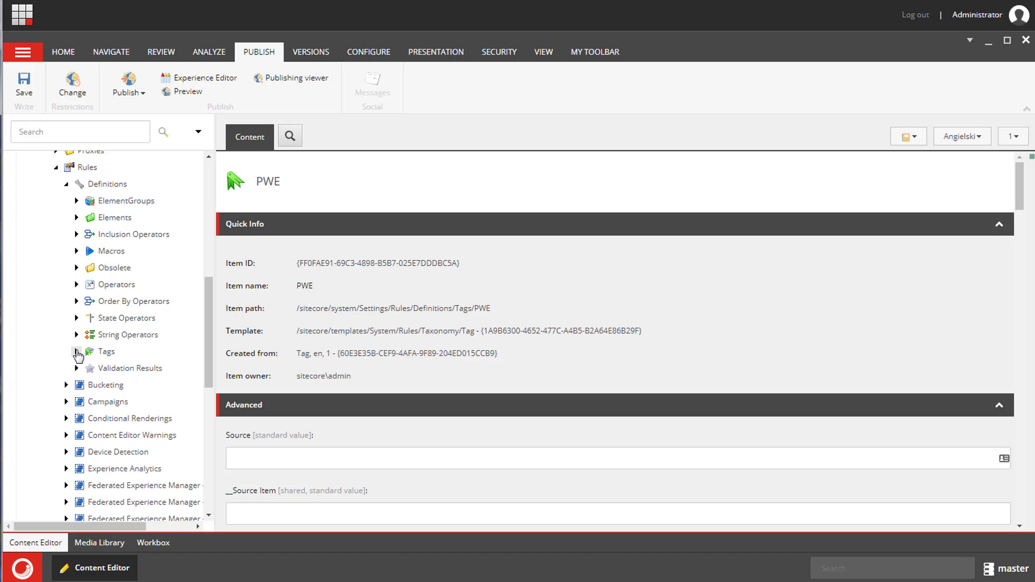
{"action": "left_click", "coordinate": [66, 418]}
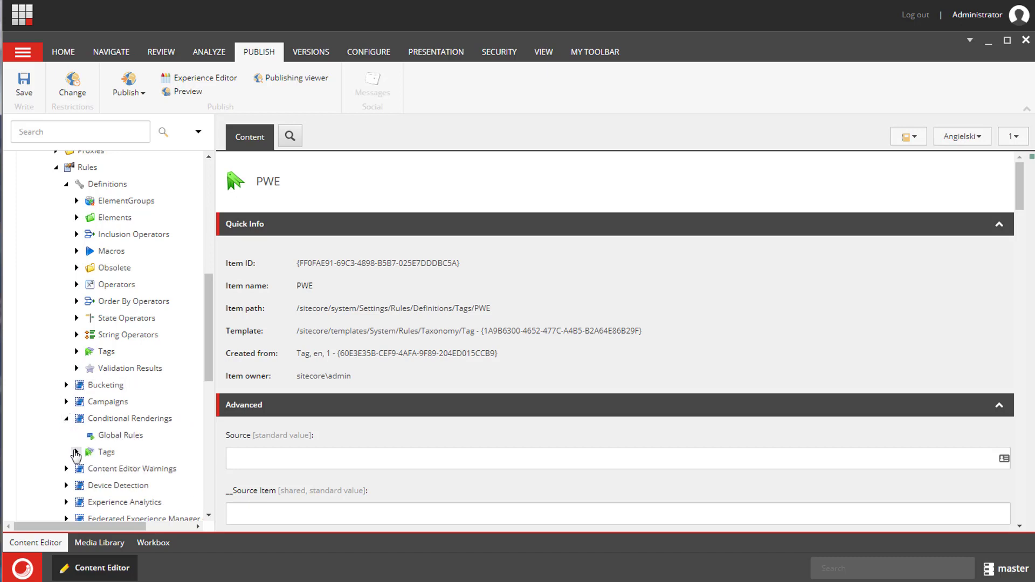
{"action": "left_click", "coordinate": [77, 452]}
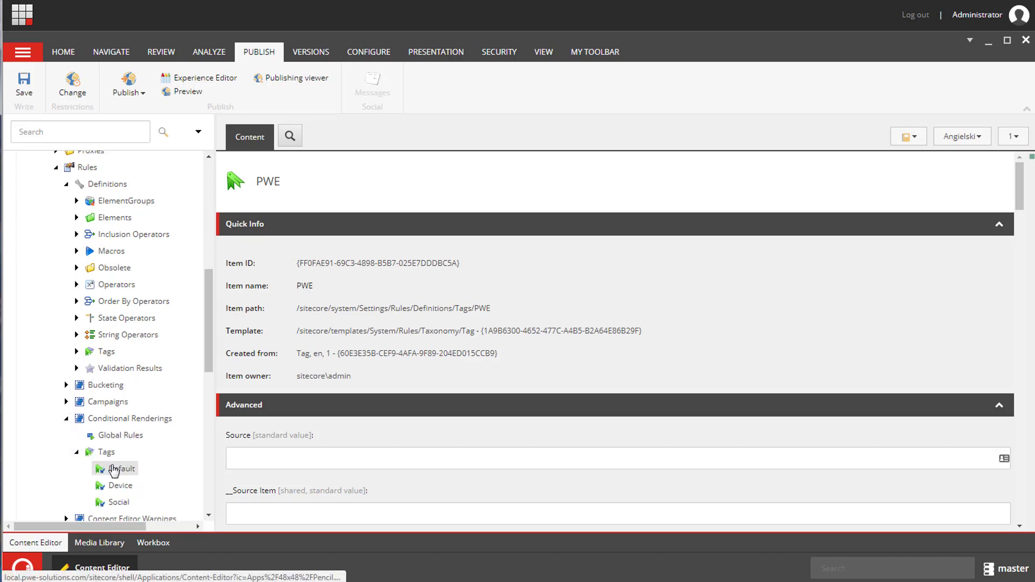
{"action": "left_click", "coordinate": [114, 471]}
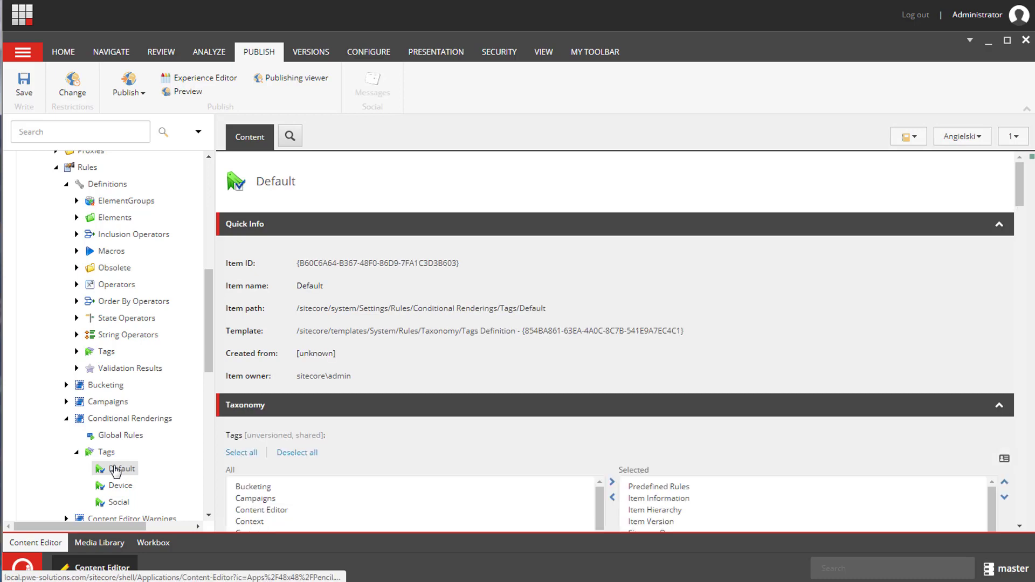
{"action": "scroll", "coordinate": [435, 396], "scroll_direction": "down", "scroll_amount": 2}
{"action": "scroll", "coordinate": [435, 397], "scroll_direction": "down", "scroll_amount": 5}
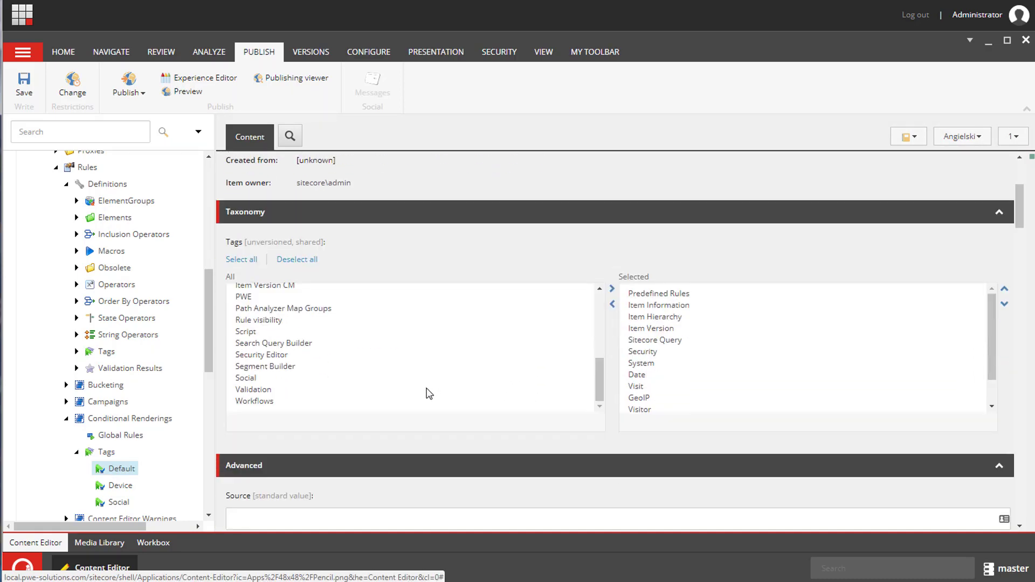
{"action": "left_click", "coordinate": [249, 306]}
{"action": "scroll", "coordinate": [694, 366], "scroll_direction": "down", "scroll_amount": 5}
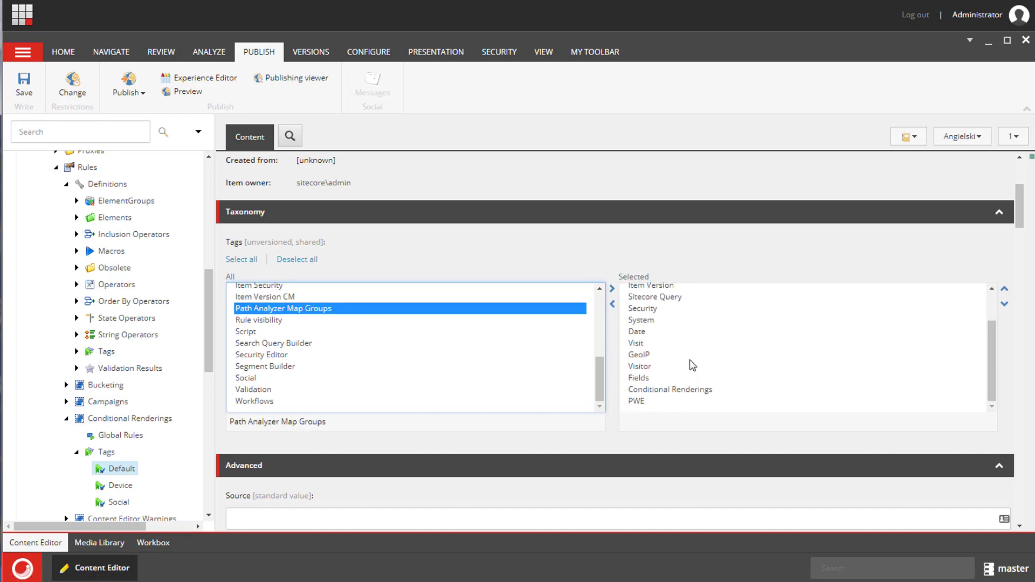
{"action": "left_click", "coordinate": [24, 95]}
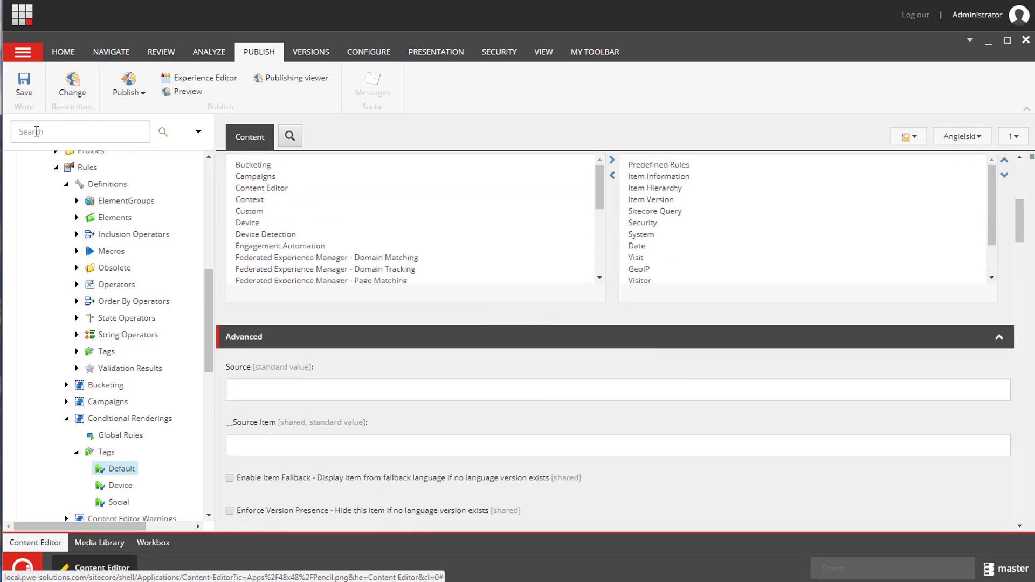
{"action": "left_click", "coordinate": [76, 217]}
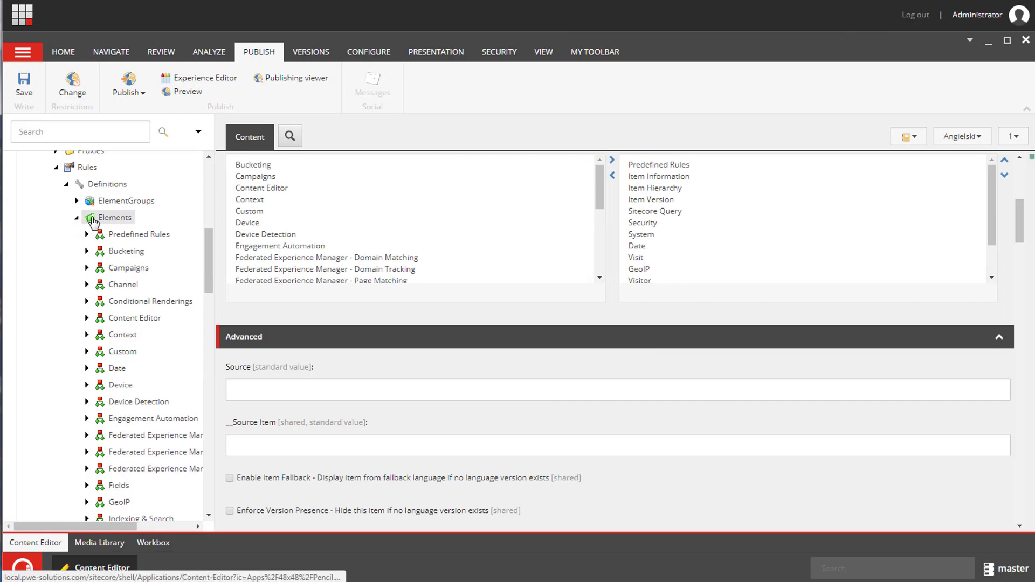
Create a new element folder named PWE under Elements
{"action": "right_click", "coordinate": [92, 219]}
{"action": "mouse_move", "coordinate": [131, 227]}
{"action": "left_click", "coordinate": [224, 226]}
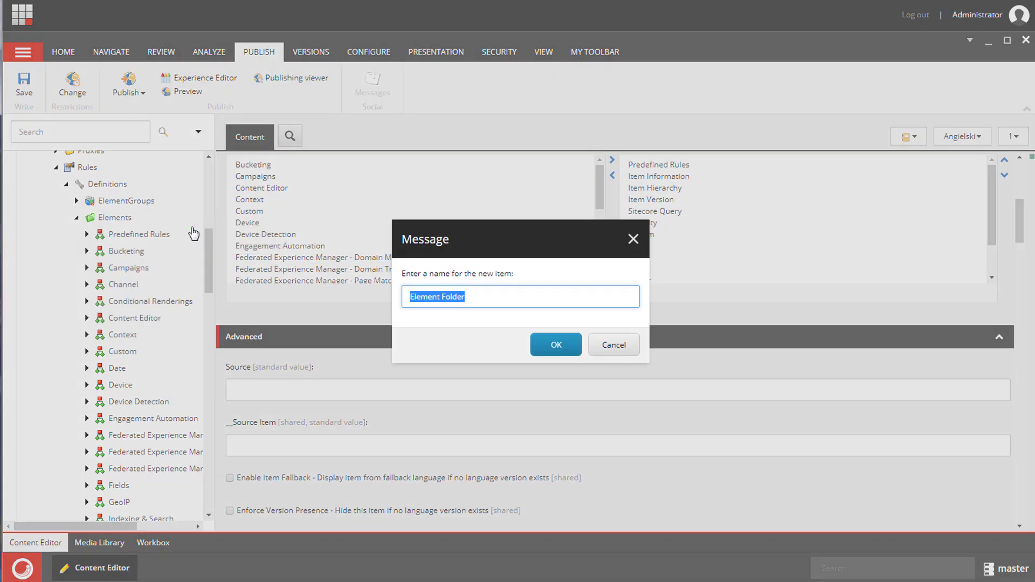
{"action": "type", "text": "PWE"}
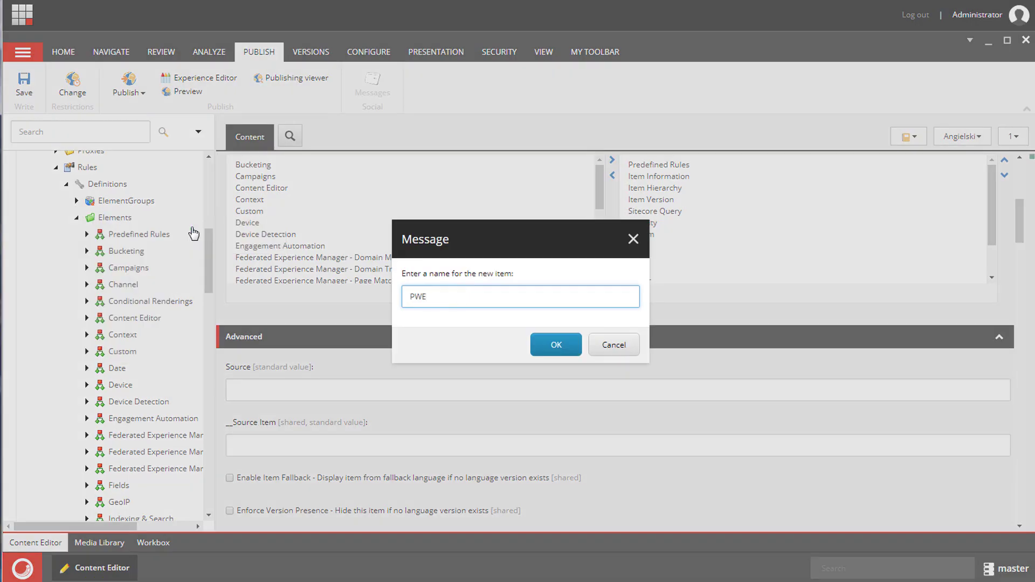
{"action": "key", "text": "Return"}
Assign the PWE tag to the PWE folder's Default tag and save
{"action": "scroll", "coordinate": [115, 308], "scroll_direction": "down", "scroll_amount": 2}
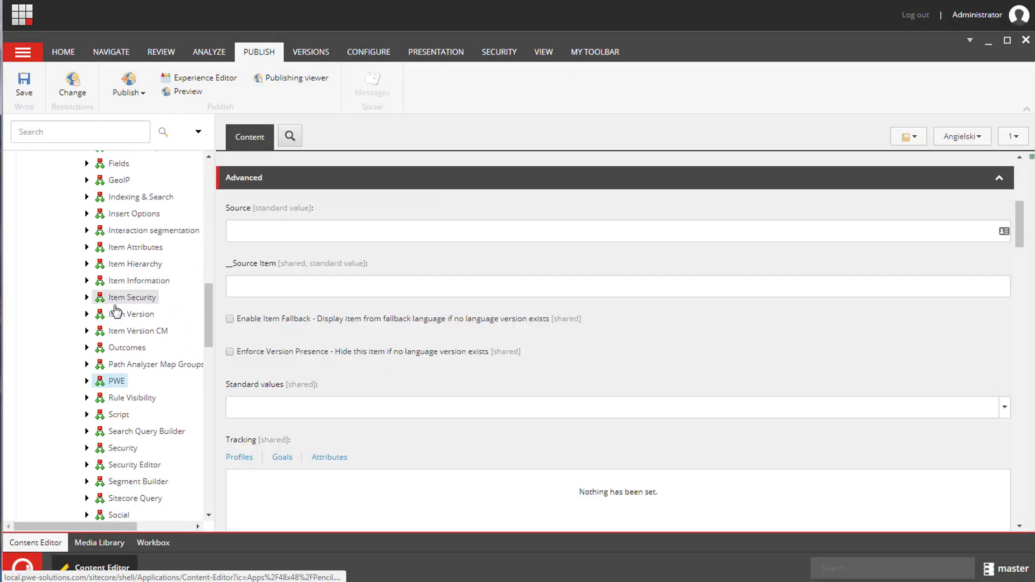
{"action": "left_click", "coordinate": [86, 381]}
{"action": "scroll", "coordinate": [94, 367], "scroll_direction": "down", "scroll_amount": 2}
{"action": "left_click", "coordinate": [98, 334]}
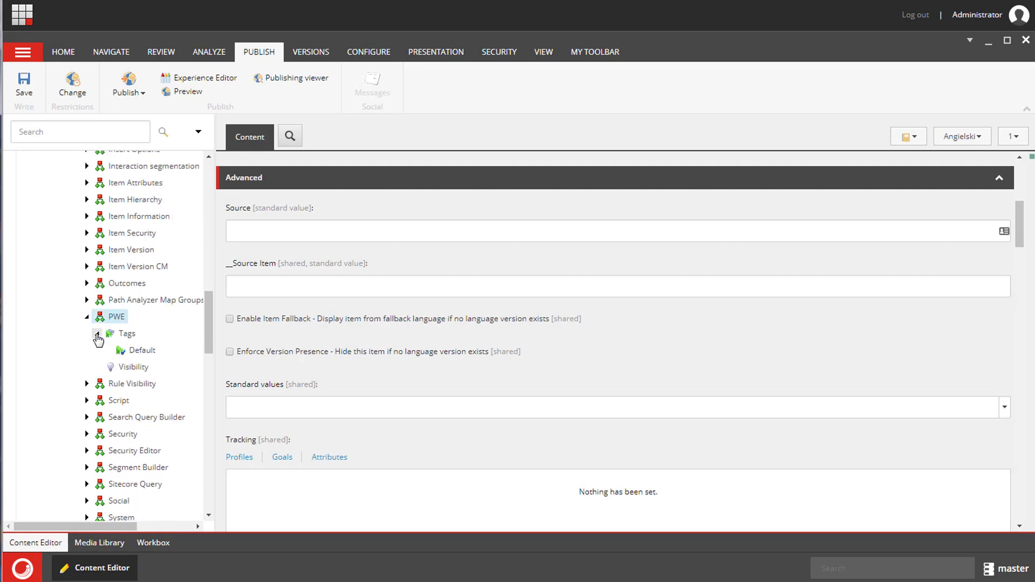
{"action": "left_click", "coordinate": [135, 350]}
{"action": "scroll", "coordinate": [273, 209], "scroll_direction": "down", "scroll_amount": 3}
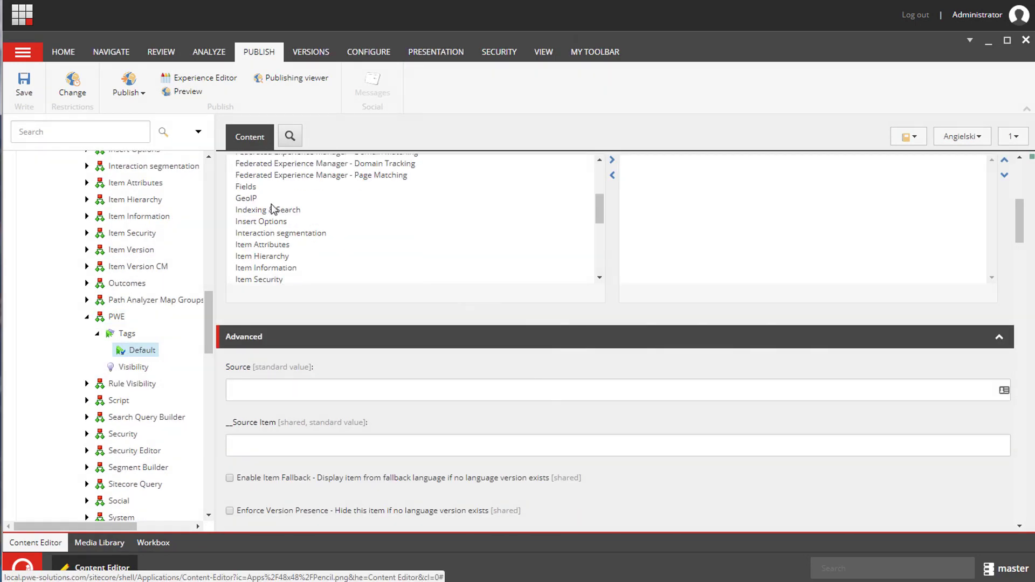
{"action": "scroll", "coordinate": [272, 210], "scroll_direction": "down", "scroll_amount": 3}
{"action": "double_click", "coordinate": [254, 192]}
{"action": "left_click", "coordinate": [32, 91]}
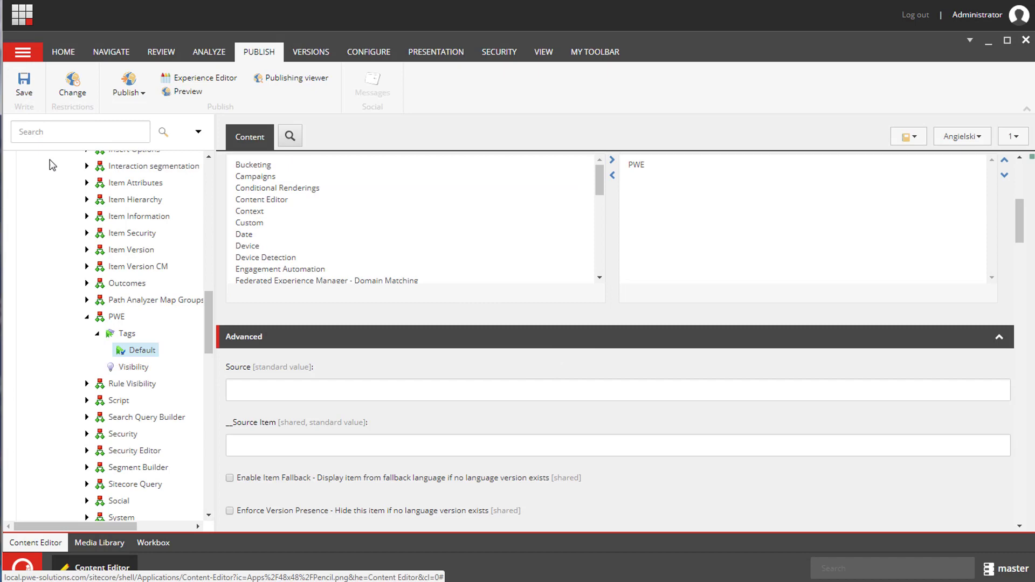
{"action": "right_click", "coordinate": [115, 317]}
Insert a new condition named PreviousPageIs under the PWE element folder
{"action": "mouse_move", "coordinate": [157, 327]}
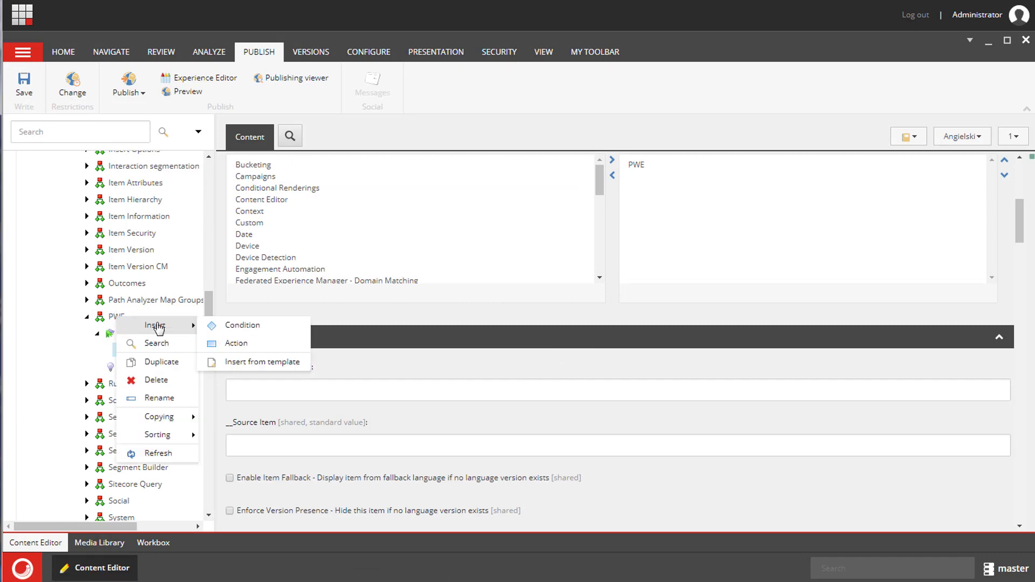
{"action": "left_click", "coordinate": [236, 326]}
{"action": "type", "text": "Prev"}
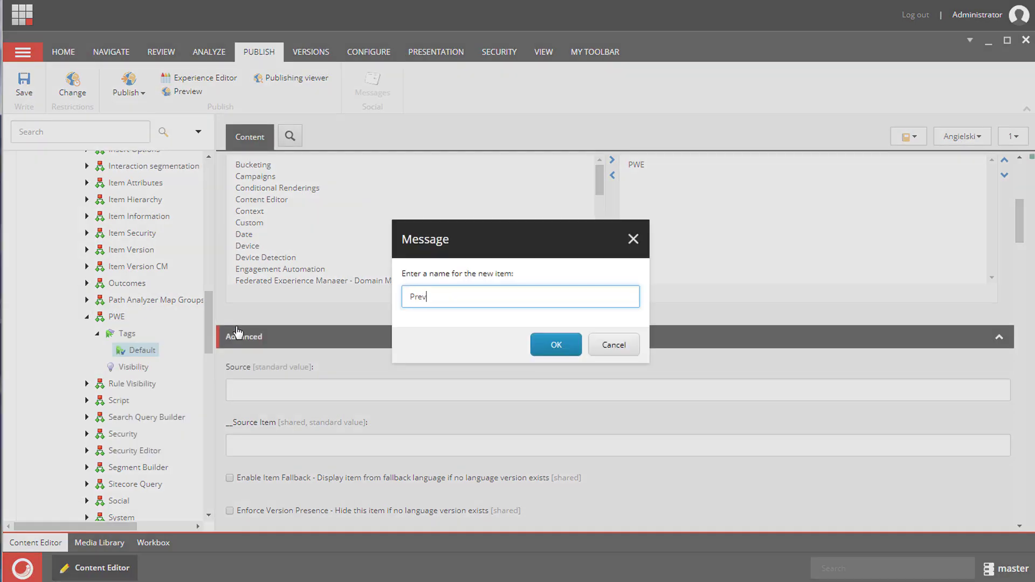
{"action": "type", "text": "iousPagesl"}
{"action": "key", "text": "Return"}
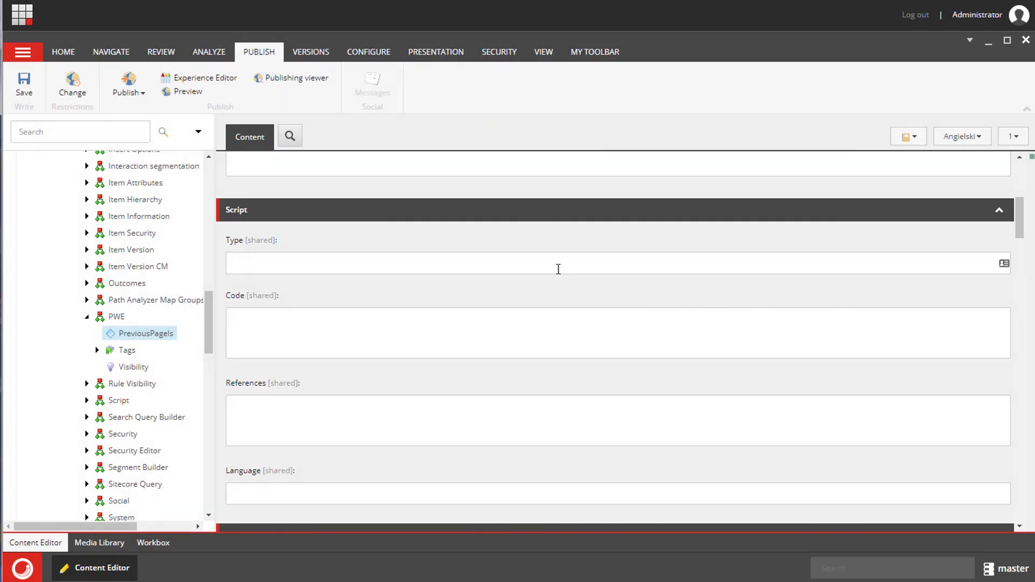
Paste the previous-page rule sentence into the condition's Text field and save
{"action": "scroll", "coordinate": [467, 244], "scroll_direction": "up", "scroll_amount": 1}
{"action": "left_click", "coordinate": [359, 257]}
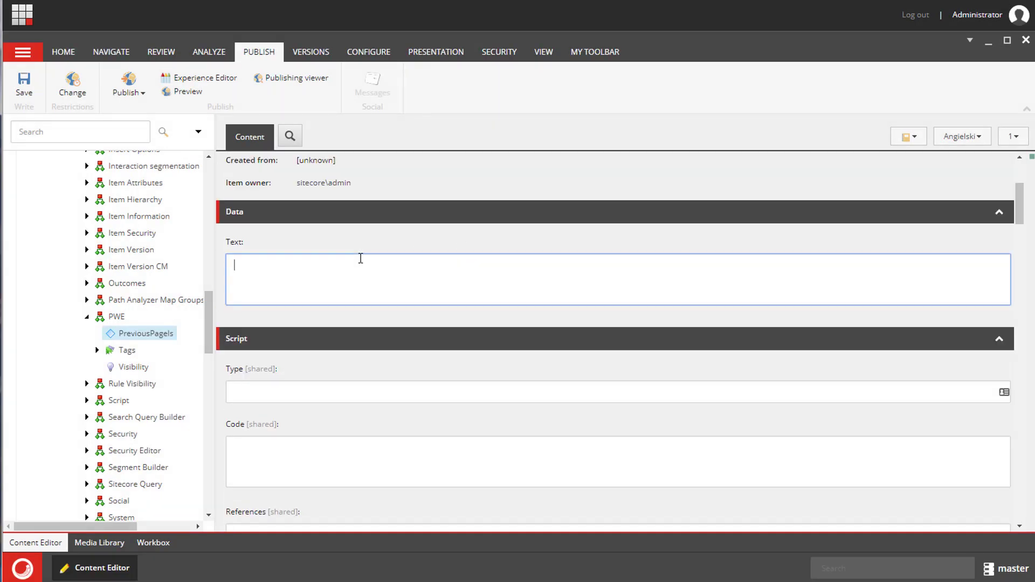
{"action": "type", "text": "where the previous page is [PageId,Tree,root=/sitecore/content,specific] page"}
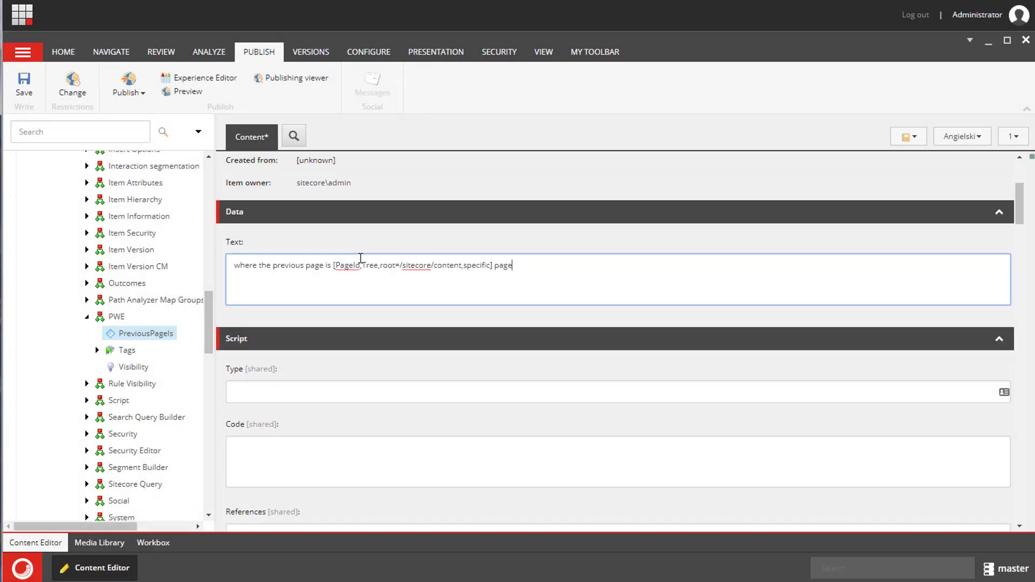
{"action": "key", "text": "ctrl+s"}
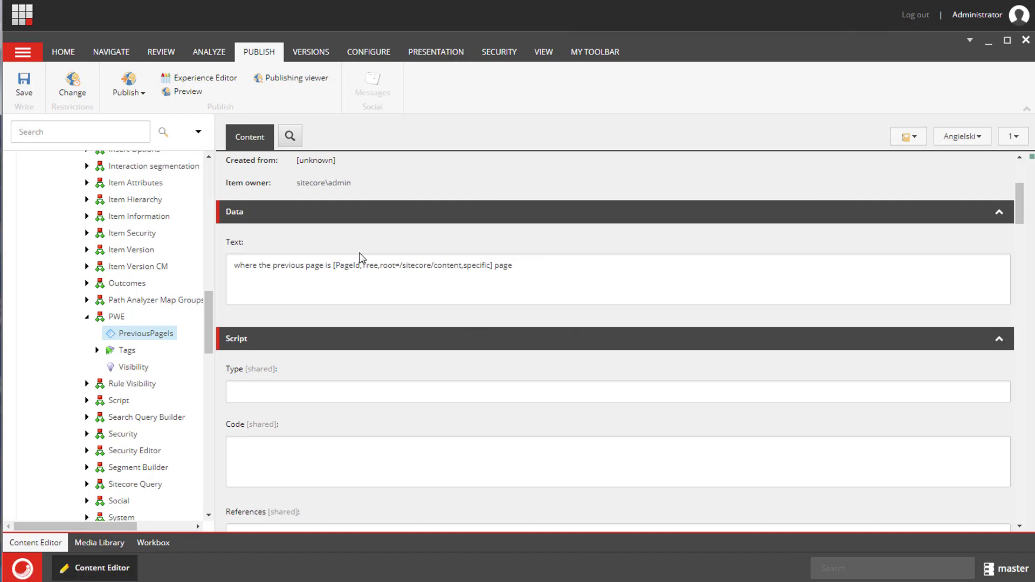
Review the rule text's PageId, Tree, /sitecore/content root and 'specific' parts
{"action": "double_click", "coordinate": [347, 264]}
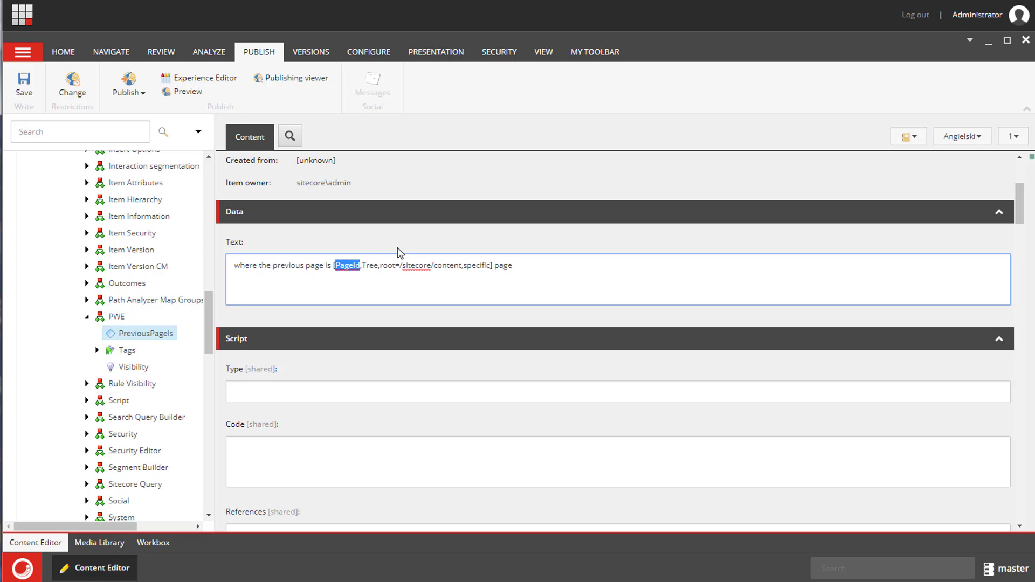
{"action": "double_click", "coordinate": [371, 265]}
{"action": "left_click_drag", "start_coordinate": [401, 265], "coordinate": [469, 265]}
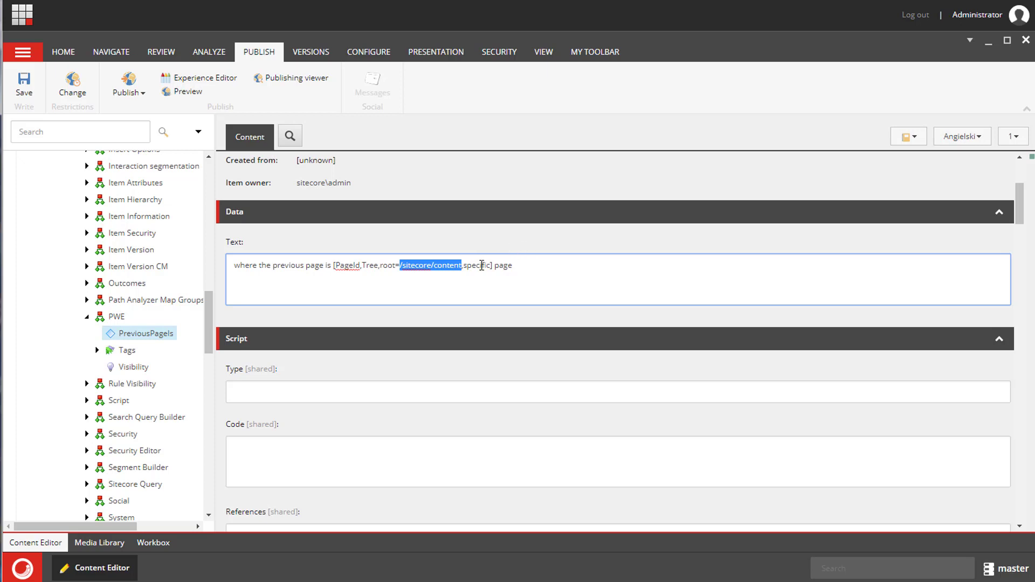
{"action": "double_click", "coordinate": [481, 265]}
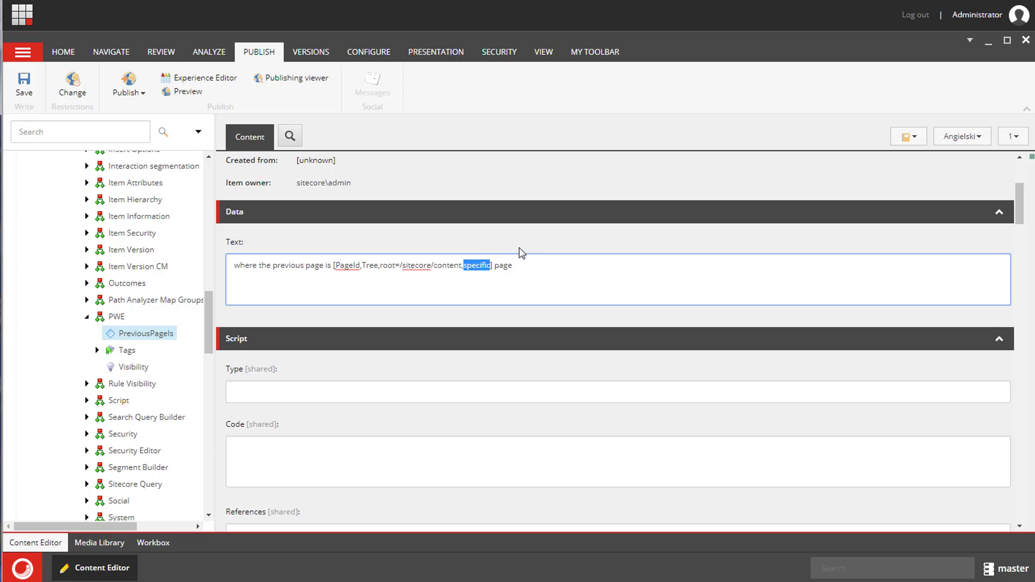
Set the Type field to the WherePreviousPageIsCondition class and save
{"action": "left_click", "coordinate": [431, 389]}
{"action": "type", "text": "PWE.Web.Cms.PersonalizationRules.WherePreviousPageIsCondition, PWE.Web"}
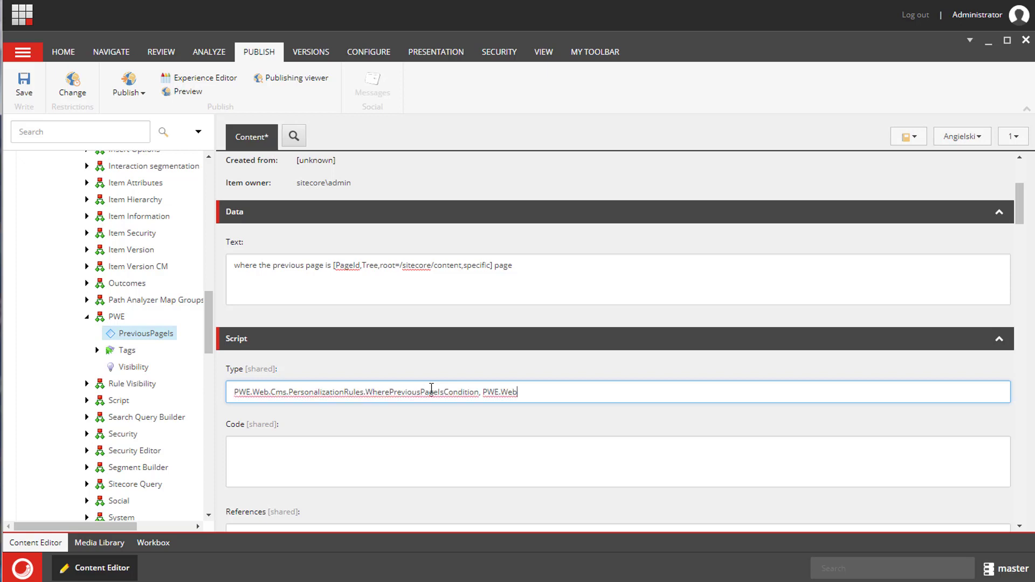
{"action": "left_click", "coordinate": [23, 96]}
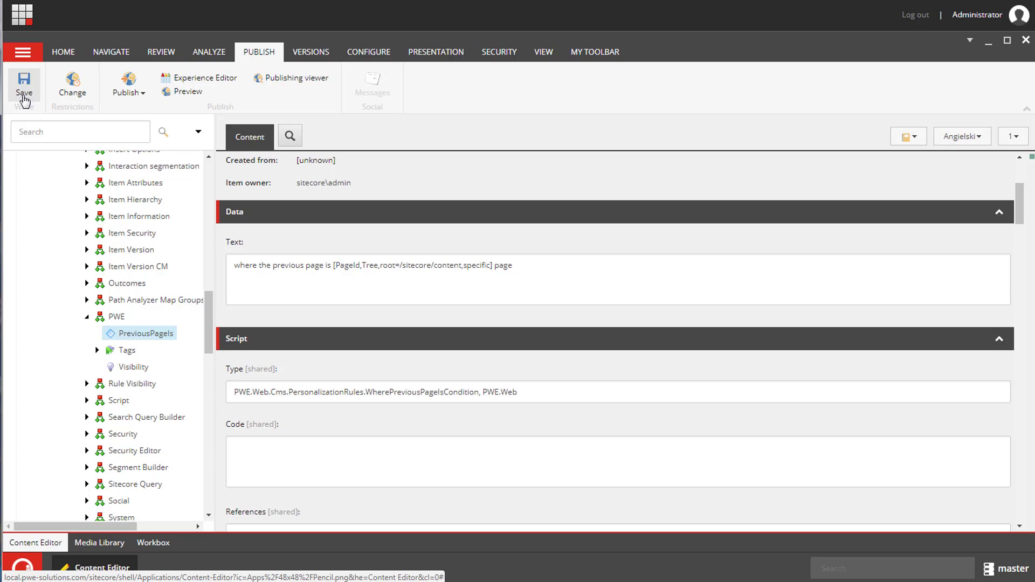
Collapse the PWE and Settings branches and select the about us item under Home
{"action": "left_click", "coordinate": [84, 317]}
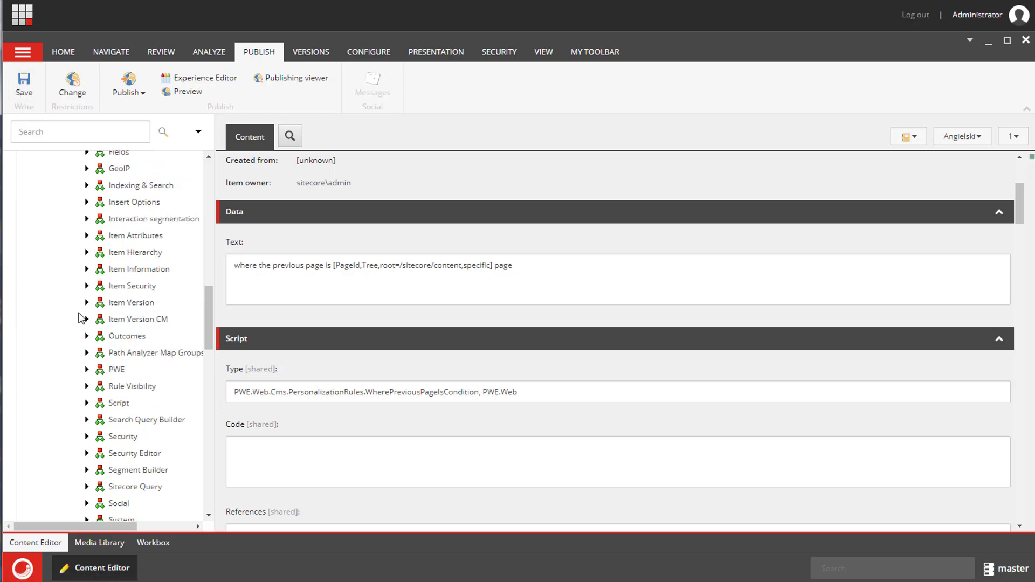
{"action": "scroll", "coordinate": [64, 248], "scroll_direction": "up", "scroll_amount": 10}
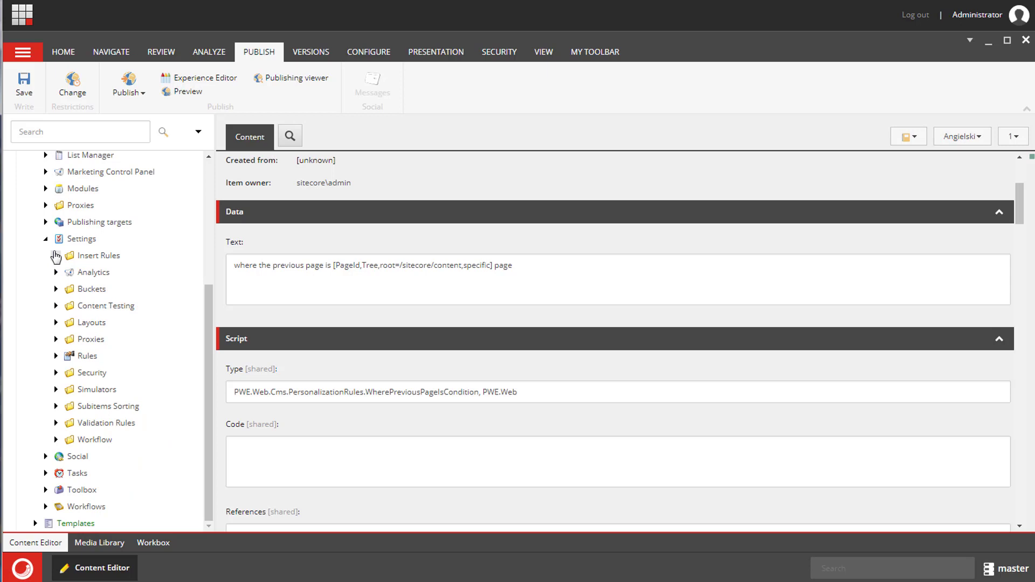
{"action": "left_click", "coordinate": [46, 239]}
{"action": "left_click", "coordinate": [46, 202]}
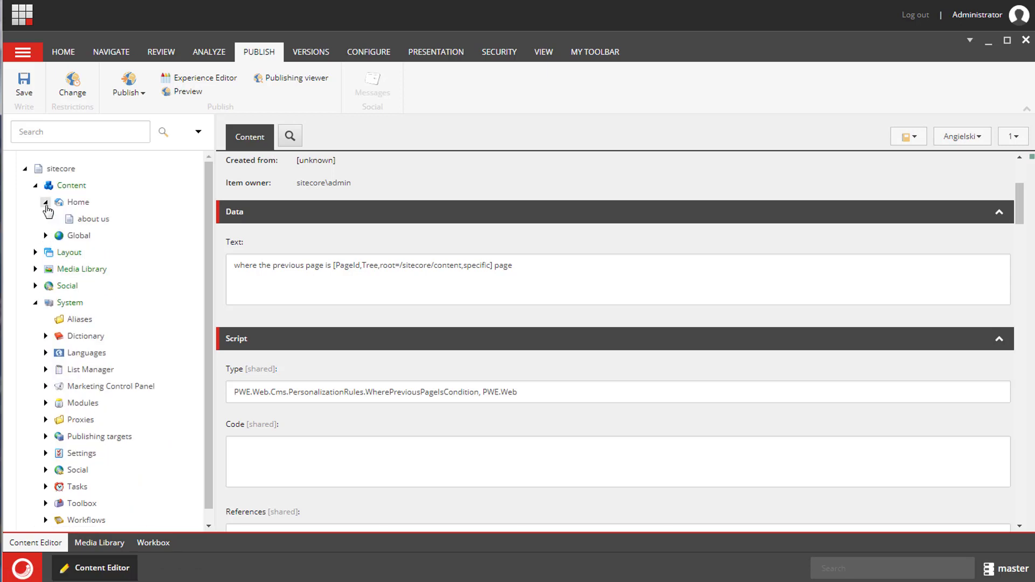
{"action": "left_click", "coordinate": [89, 218]}
In Experience Editor, add a Rich Text Editor rendering to the about us page
{"action": "left_click", "coordinate": [194, 78]}
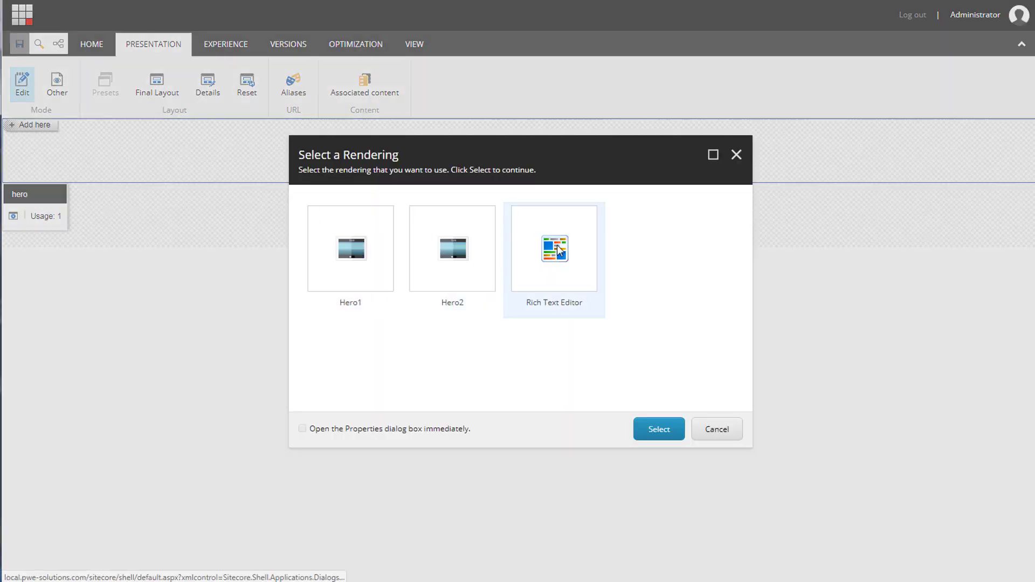
{"action": "left_click", "coordinate": [558, 250]}
{"action": "left_click", "coordinate": [659, 428]}
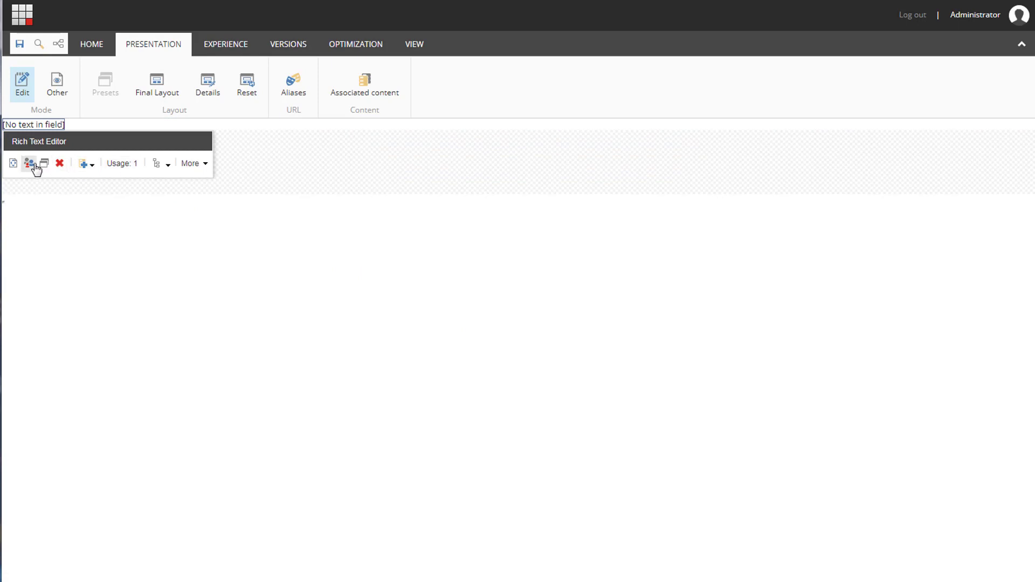
Personalize the Rich Text Editor with Datasource2 as the Default condition's content
{"action": "left_click", "coordinate": [29, 163]}
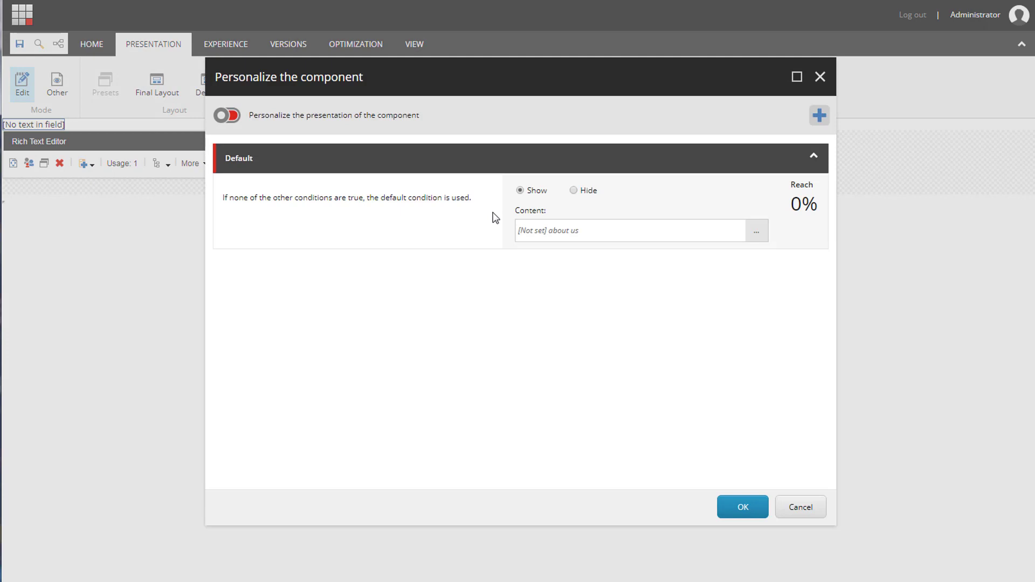
{"action": "left_click", "coordinate": [756, 232]}
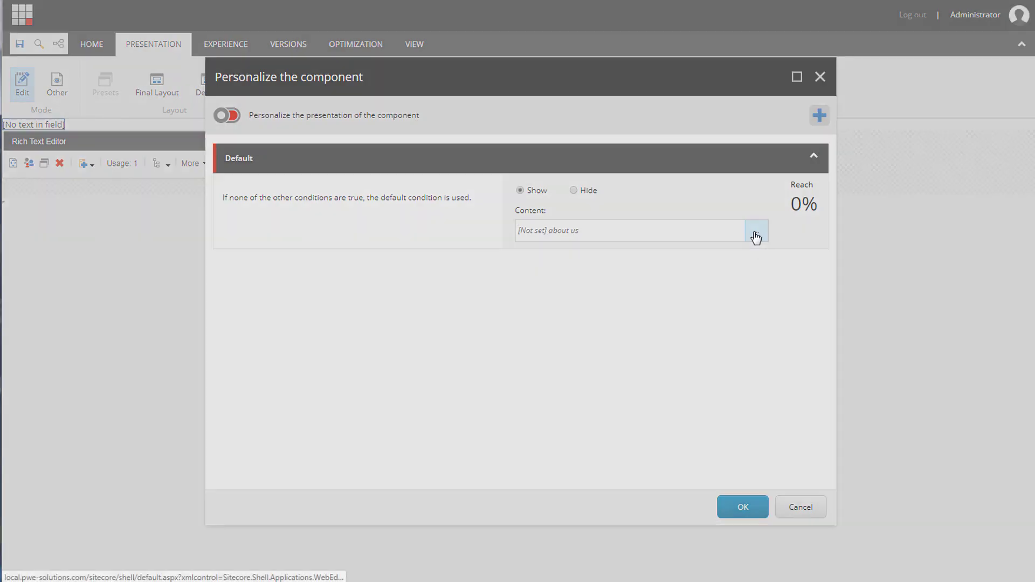
{"action": "left_click", "coordinate": [329, 227]}
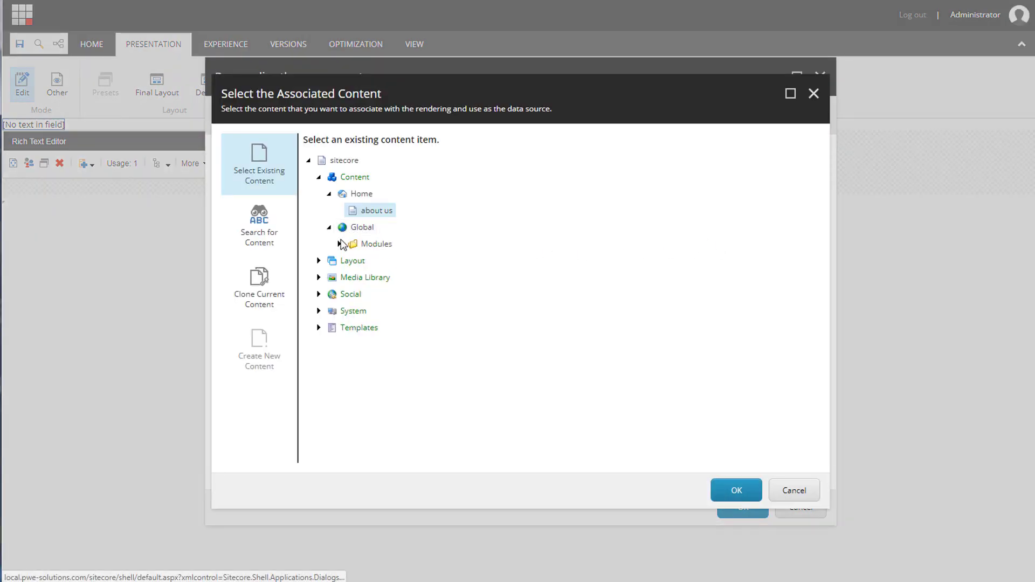
{"action": "left_click", "coordinate": [339, 243]}
{"action": "left_click", "coordinate": [349, 277]}
{"action": "left_click", "coordinate": [389, 313]}
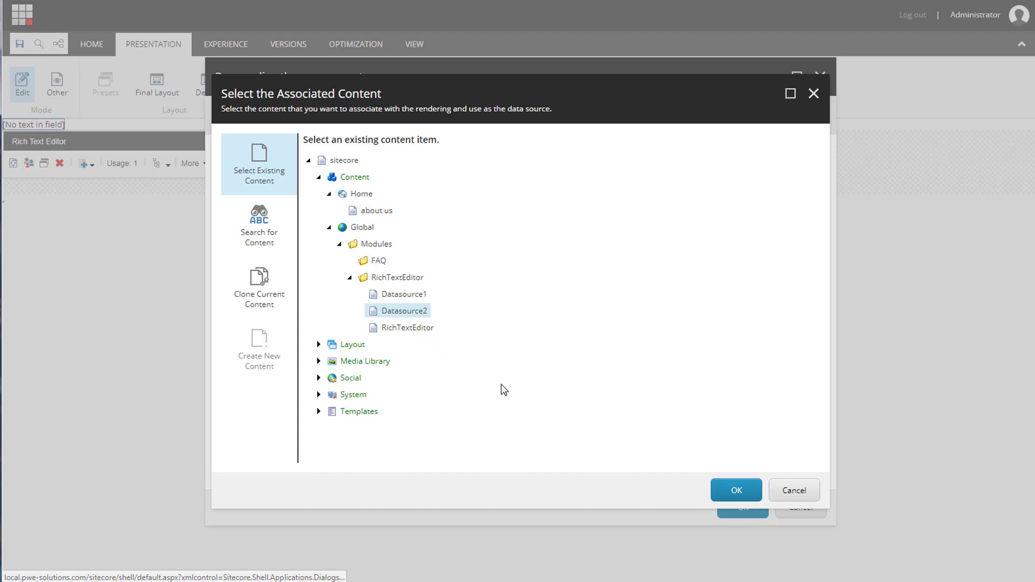
{"action": "left_click", "coordinate": [729, 492]}
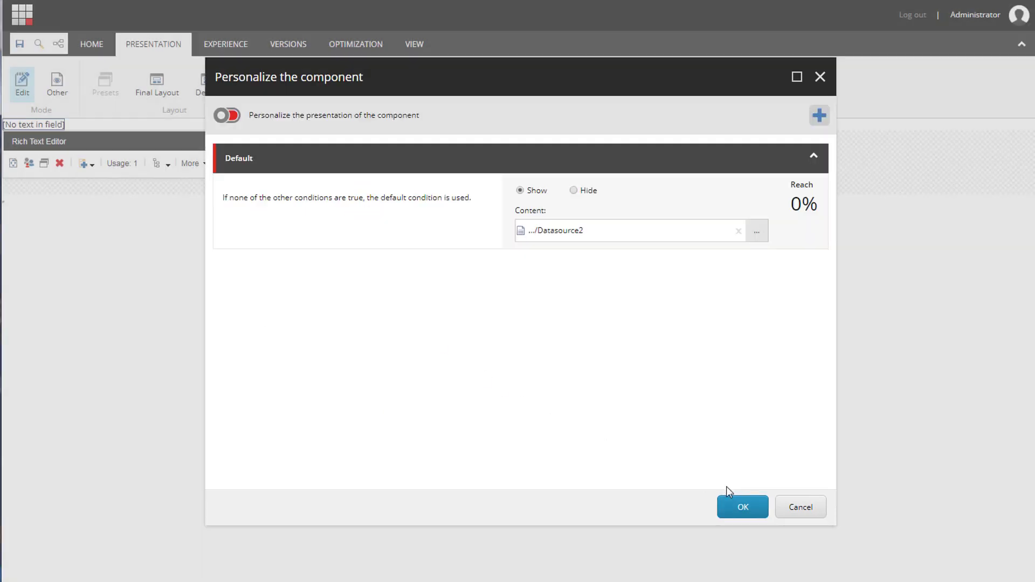
Add a rule with the condition 'where the previous page is Home'
{"action": "left_click", "coordinate": [818, 117]}
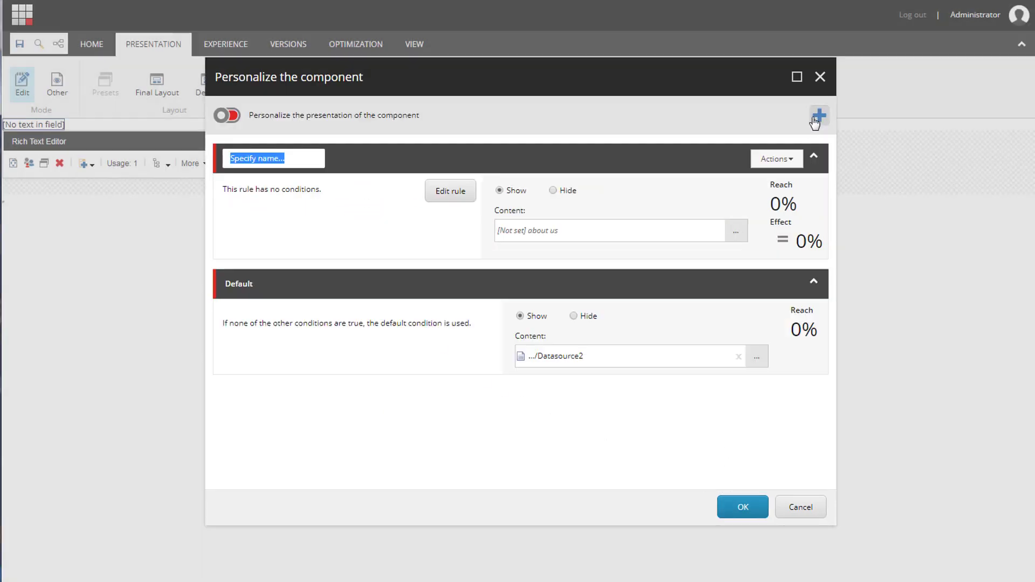
{"action": "left_click", "coordinate": [449, 201]}
{"action": "scroll", "coordinate": [419, 200], "scroll_direction": "down", "scroll_amount": 5}
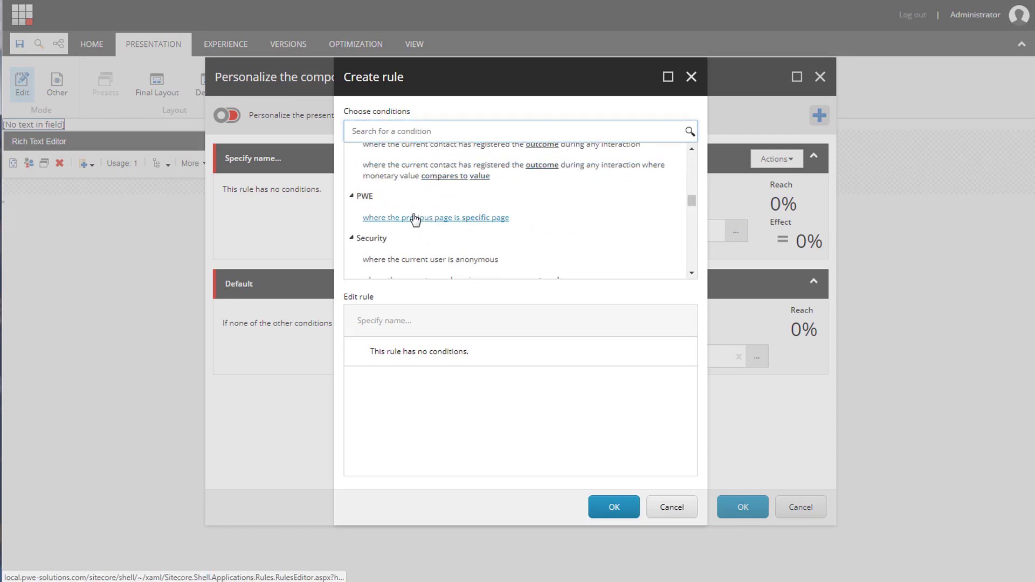
{"action": "left_click", "coordinate": [415, 217]}
{"action": "left_click", "coordinate": [477, 353]}
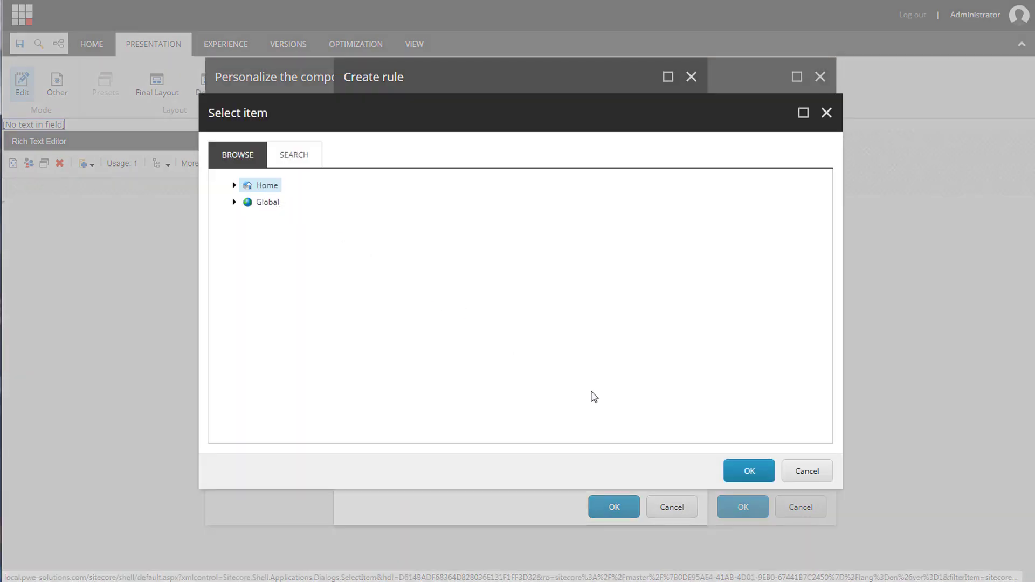
{"action": "left_click", "coordinate": [734, 466]}
{"action": "left_click", "coordinate": [610, 507]}
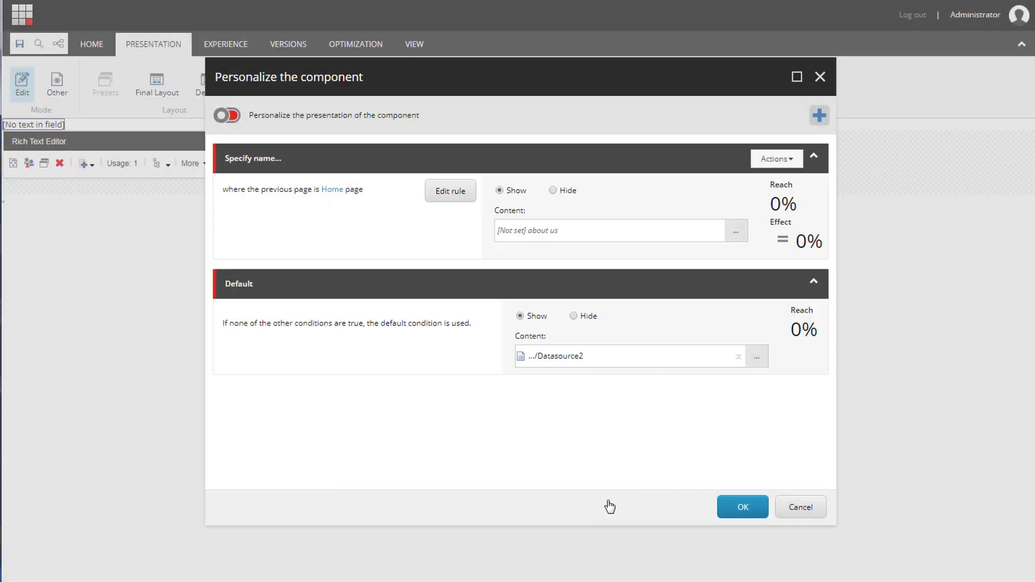
Give the new rule Datasource1 as its content and apply the personalization
{"action": "left_click", "coordinate": [736, 231]}
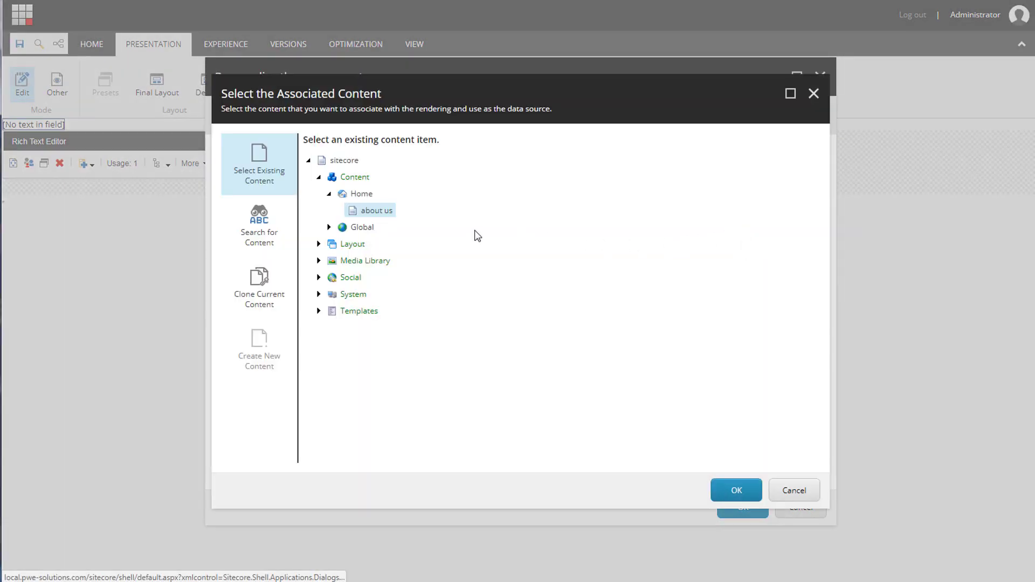
{"action": "left_click", "coordinate": [328, 227]}
{"action": "left_click", "coordinate": [339, 244]}
{"action": "left_click", "coordinate": [349, 277]}
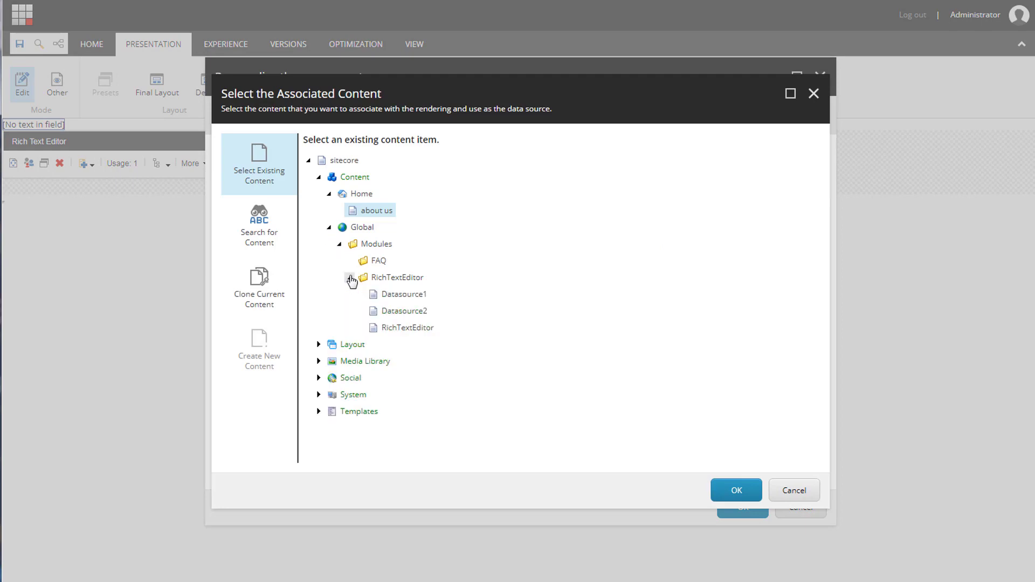
{"action": "left_click", "coordinate": [396, 296]}
{"action": "left_click", "coordinate": [731, 491]}
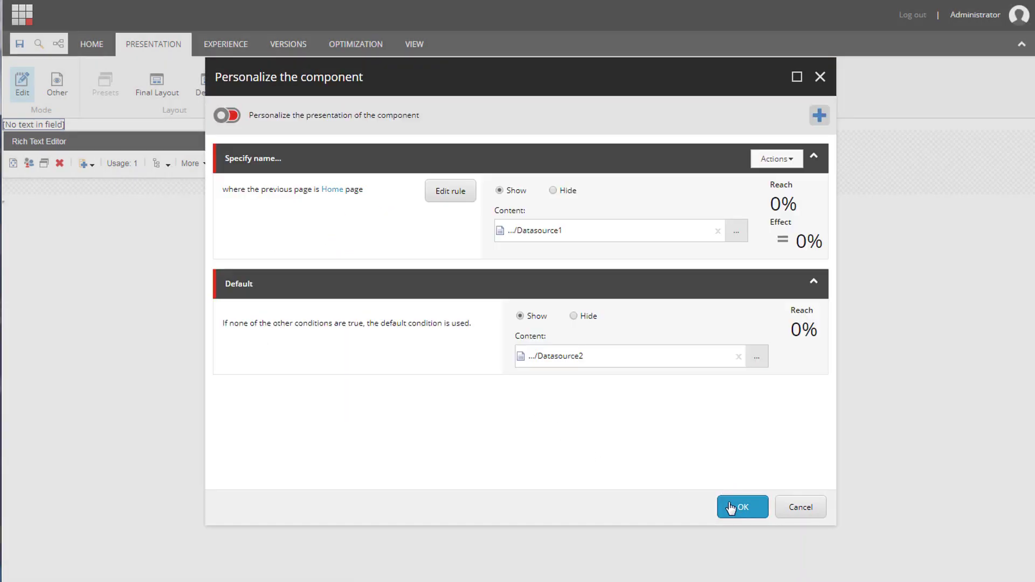
{"action": "left_click", "coordinate": [732, 508]}
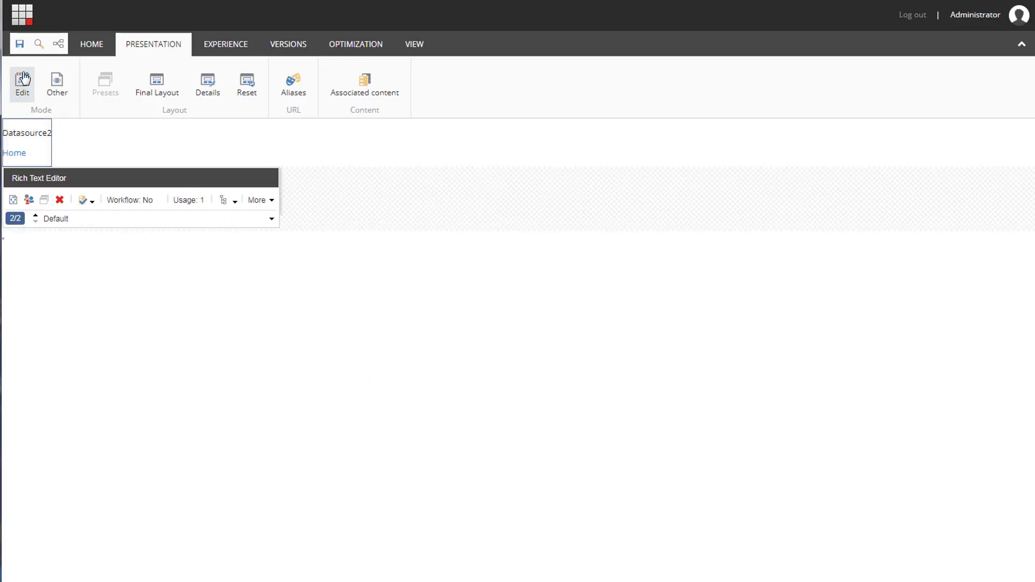
Reload the about-us page showing Datasource2, then go to Home and back to about us
{"action": "left_click", "coordinate": [449, 10]}
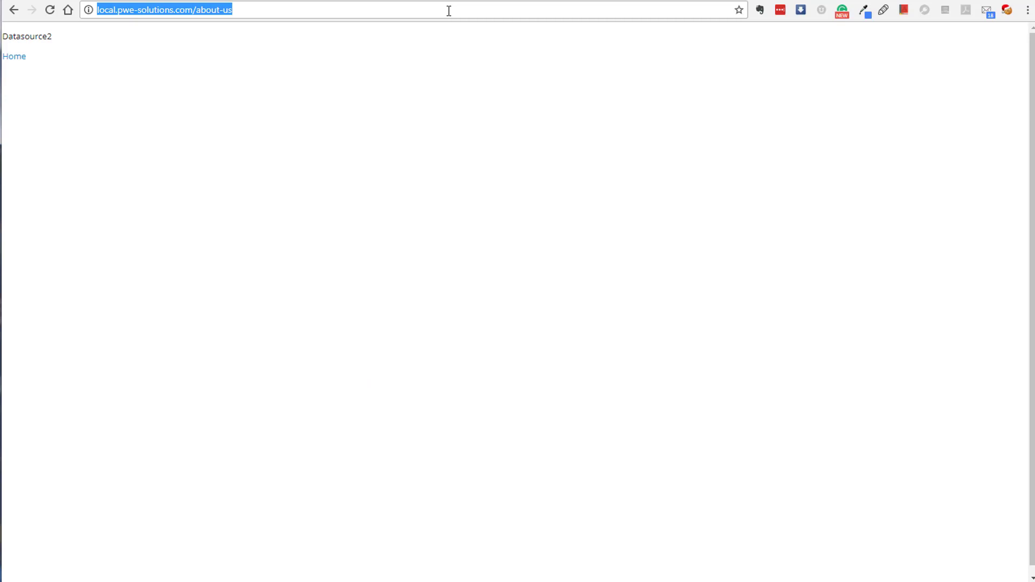
{"action": "key", "text": "Return"}
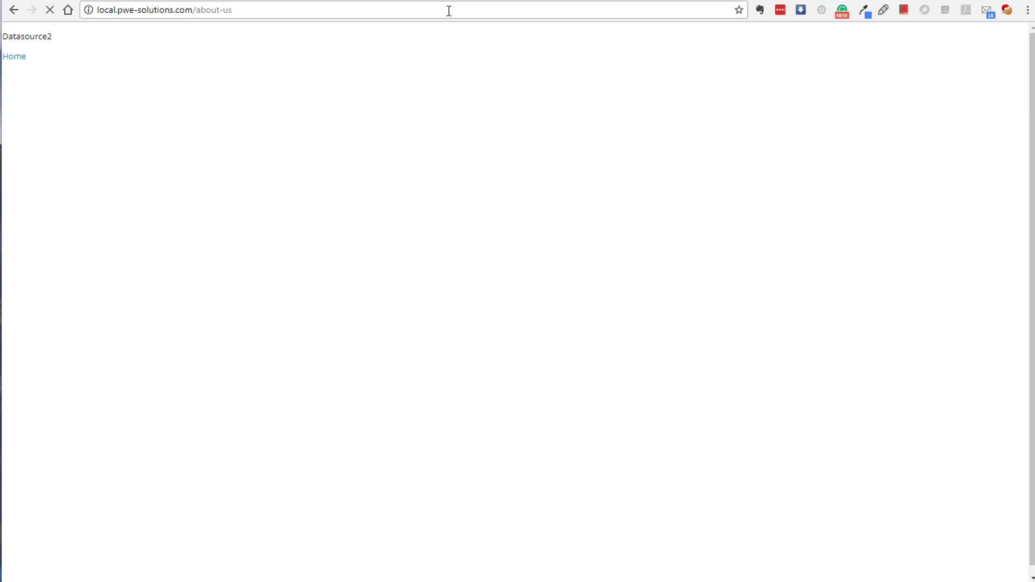
{"action": "left_click", "coordinate": [14, 60]}
{"action": "left_click", "coordinate": [20, 60]}
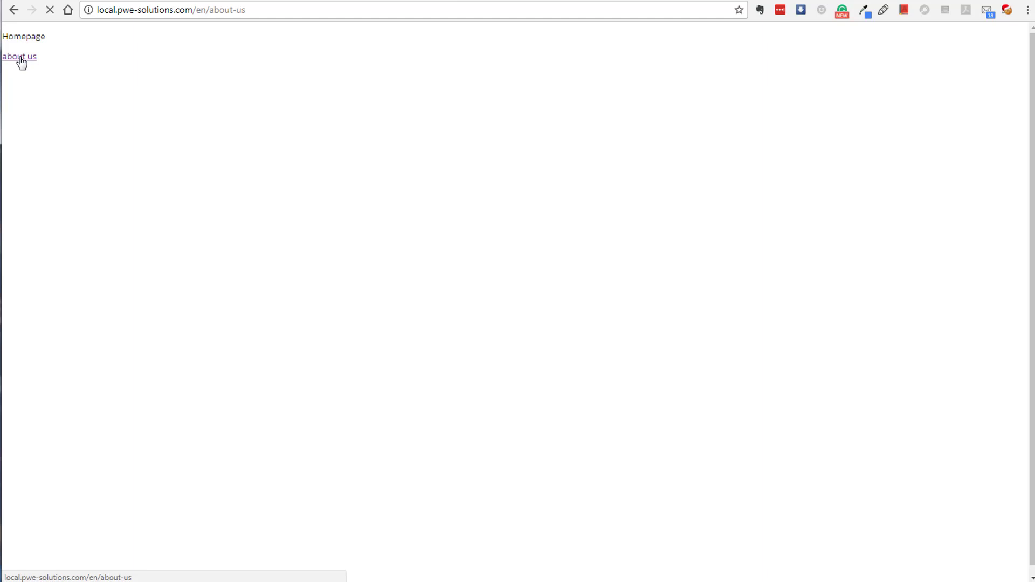